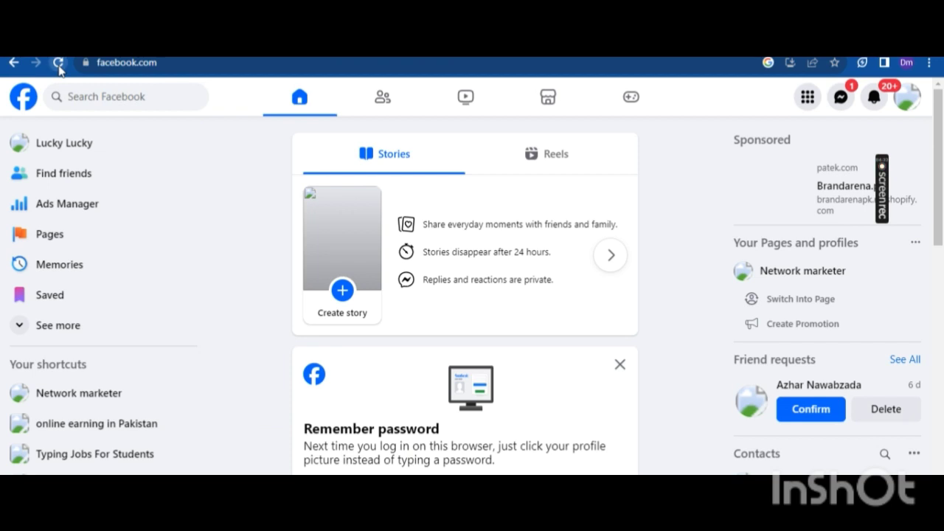
# Step: Reload the Facebook home feed, then open and close the account menu from the avatar
pyautogui.click(59, 66)
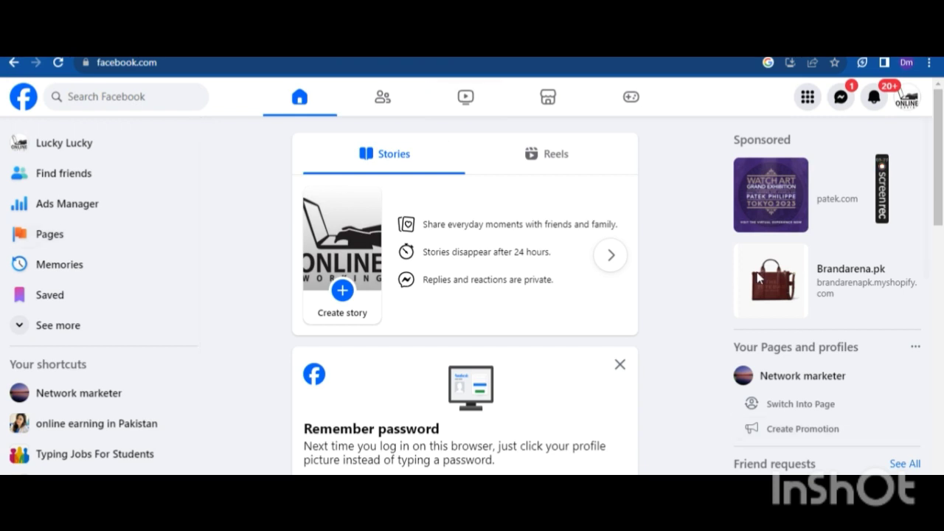
pyautogui.click(907, 103)
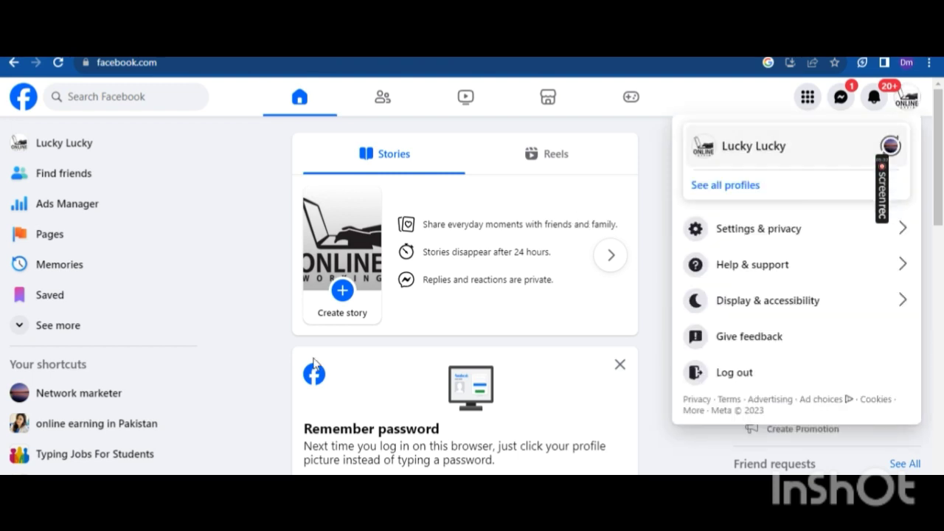
pyautogui.click(251, 263)
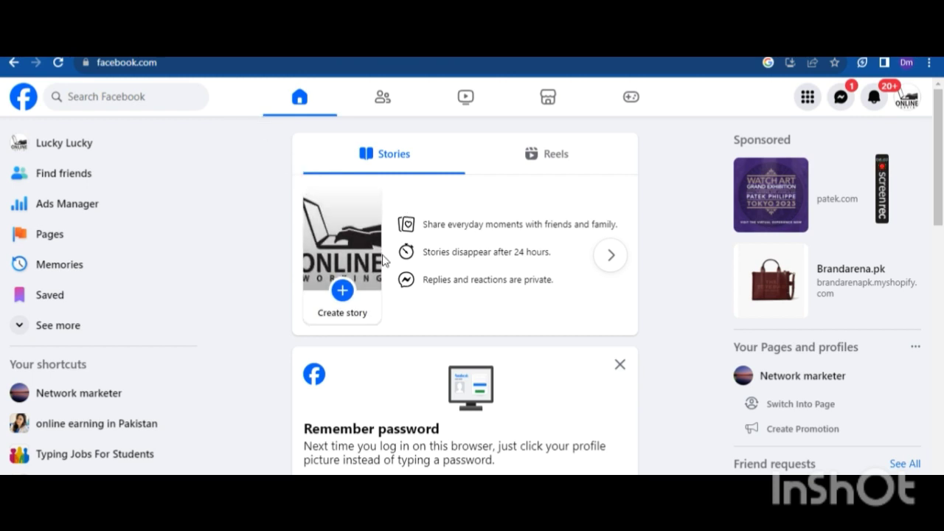
pyautogui.moveTo(391, 210); pyautogui.dragTo(518, 445)
pyautogui.moveTo(317, 180); pyautogui.dragTo(504, 369)
pyautogui.click(251, 131)
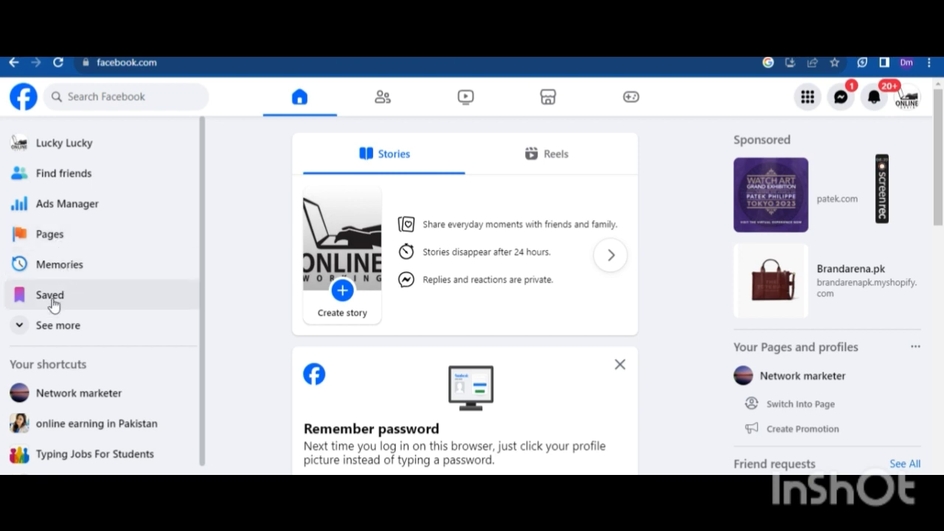
pyautogui.click(45, 331)
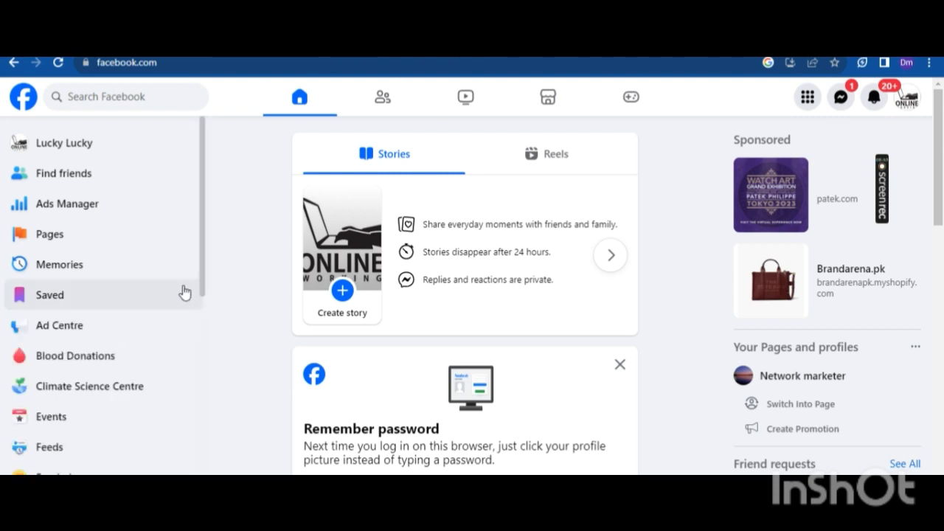
pyautogui.moveTo(204, 290); pyautogui.dragTo(238, 430)
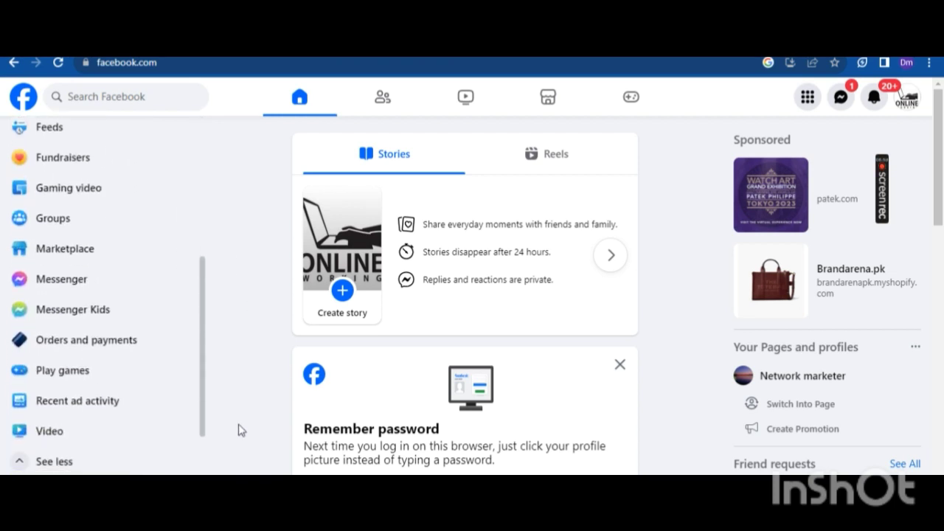
pyautogui.click(59, 462)
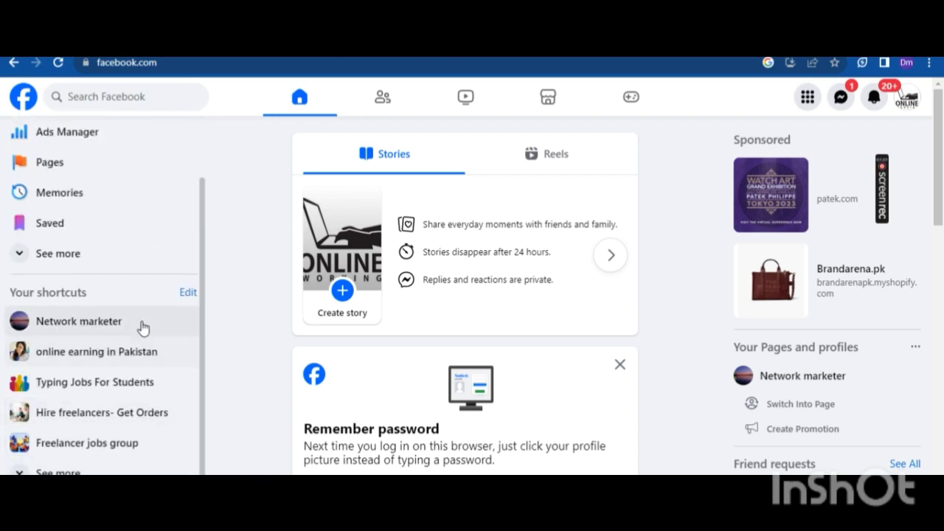
pyautogui.moveTo(205, 236); pyautogui.dragTo(204, 173)
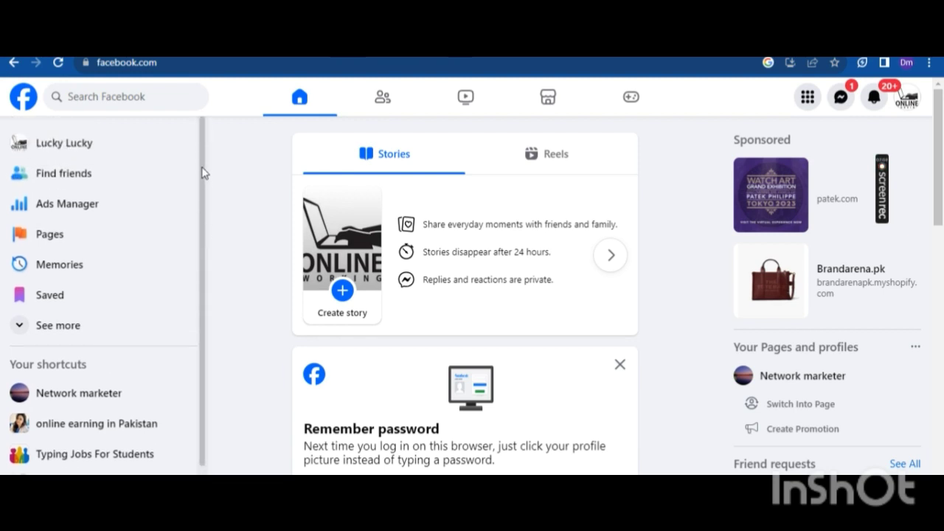
# Step: Go to Pages in the sidebar and choose + Create New Page
pyautogui.click(70, 234)
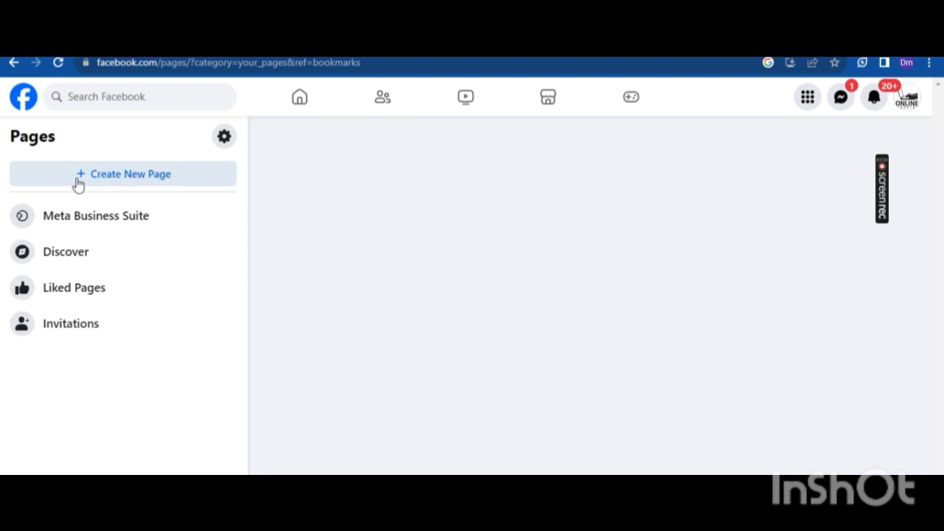
pyautogui.click(118, 182)
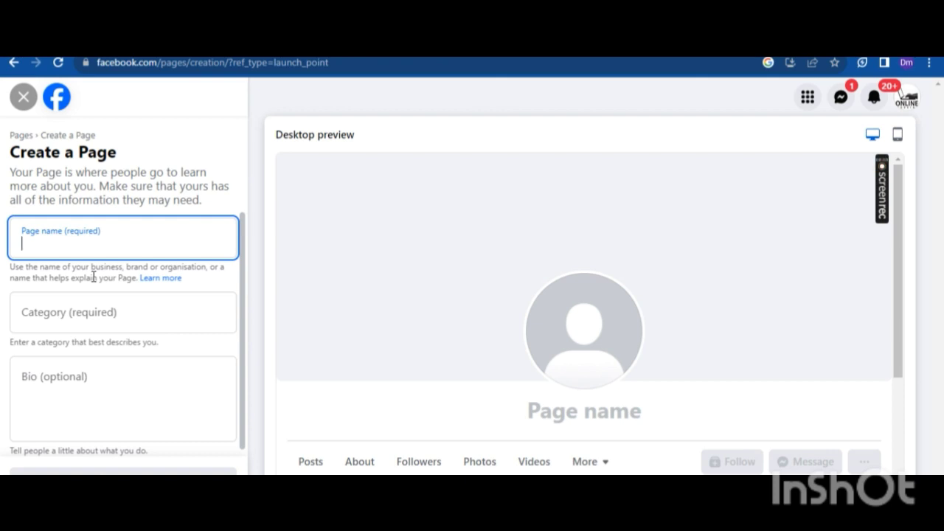
# Step: Enter 'Online mobile shop' as the Page name, fixing the 'shp' typo
pyautogui.write('online')
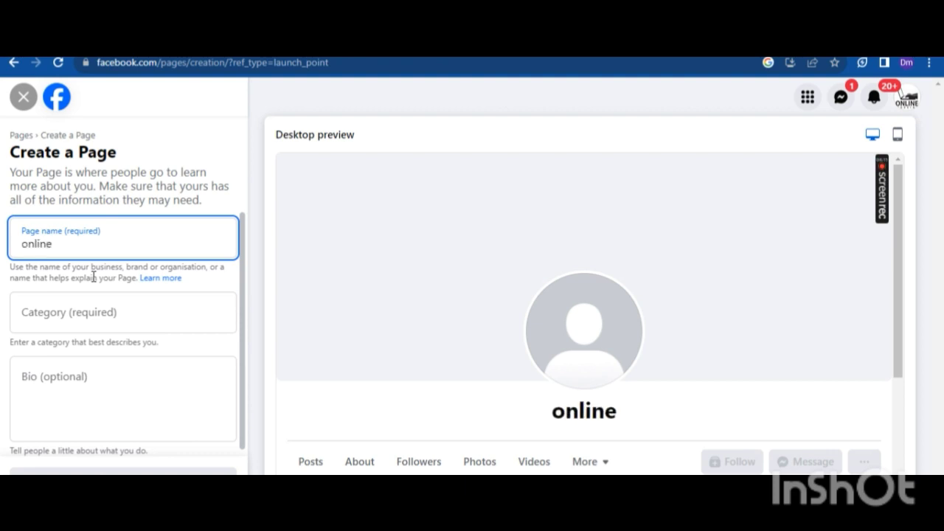
pyautogui.write(' mobi')
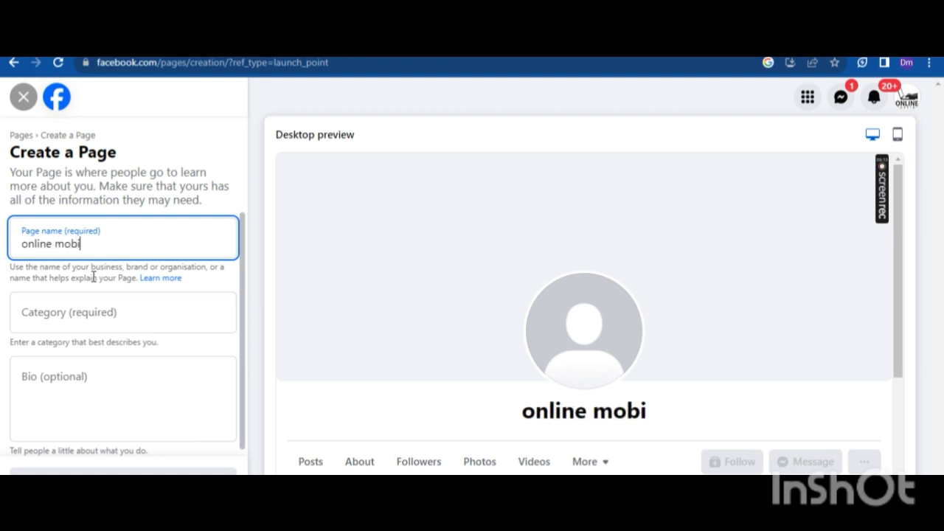
pyautogui.write('le')
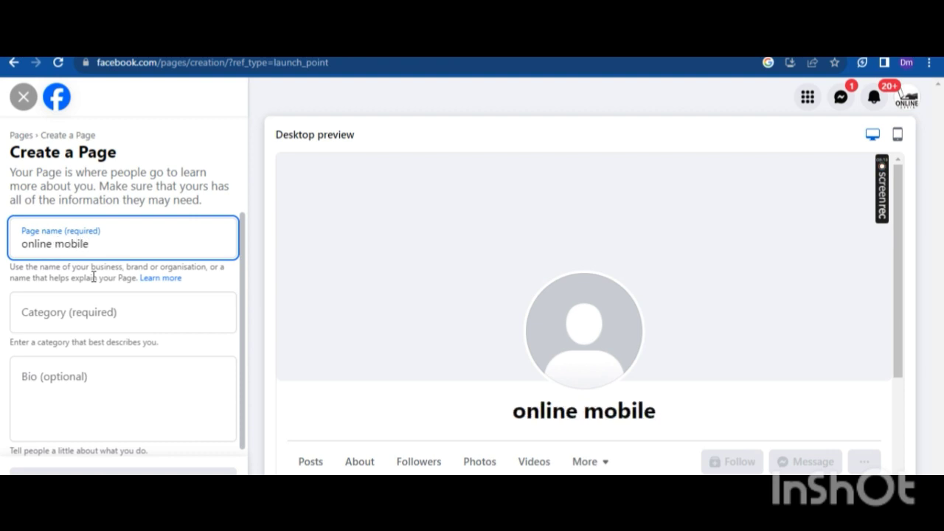
pyautogui.write(' shp')
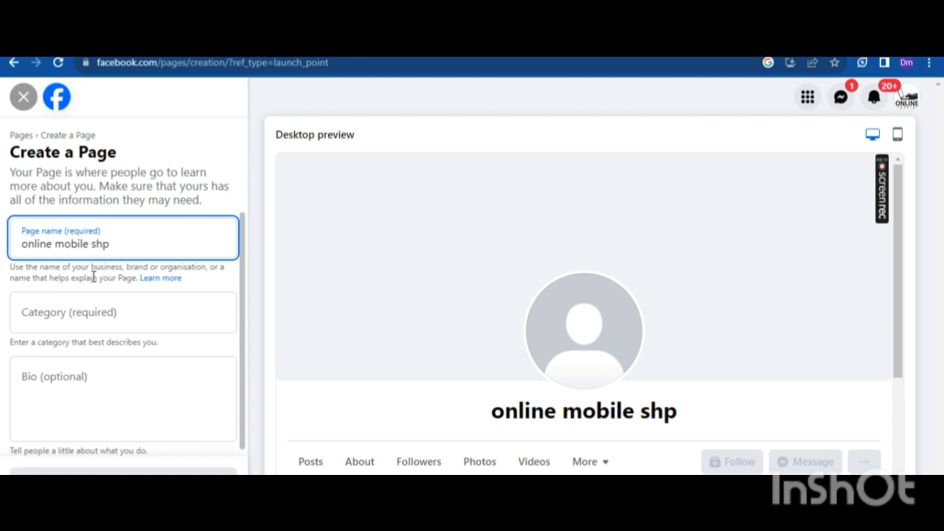
pyautogui.press('BackSpace')
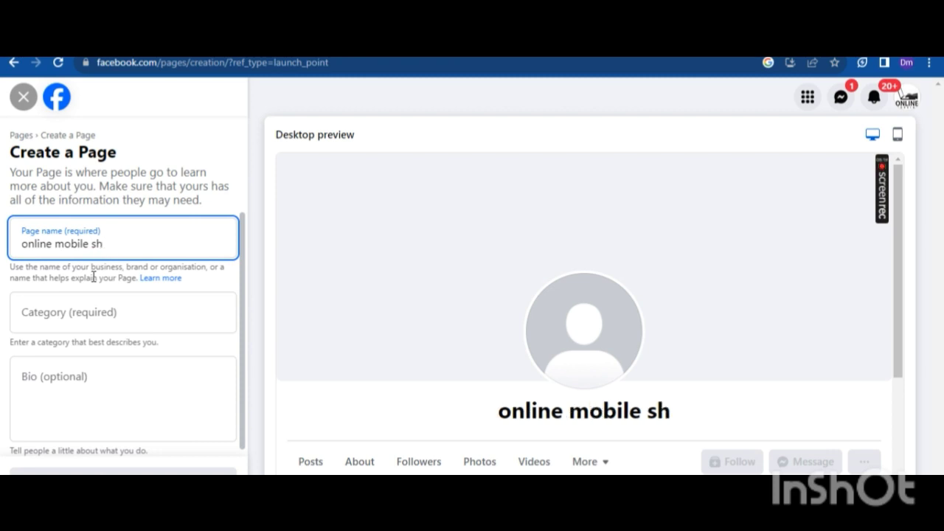
pyautogui.press('BackSpace')
pyautogui.press('BackSpace')
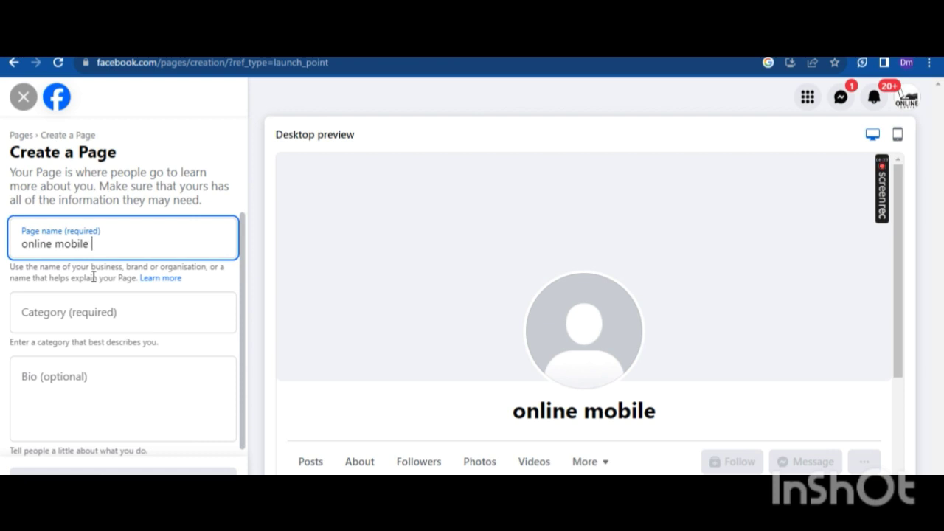
pyautogui.write('shop')
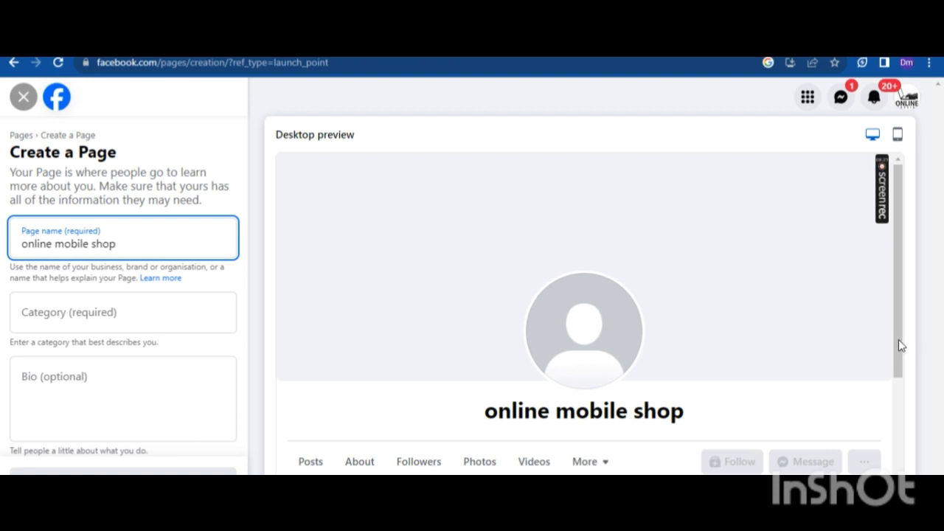
pyautogui.moveTo(899, 339); pyautogui.dragTo(895, 367)
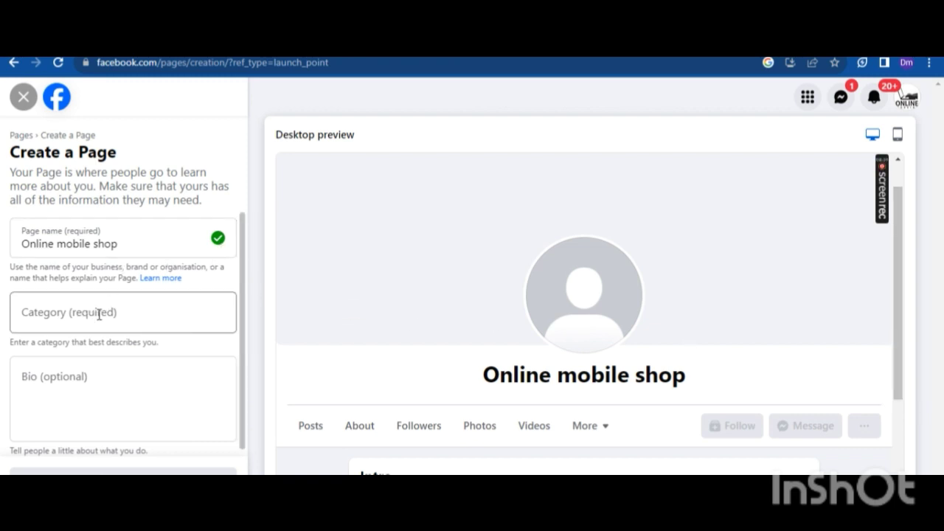
# Step: Search 'mobil' in Category and pick Mobile phone shop
pyautogui.click(60, 316)
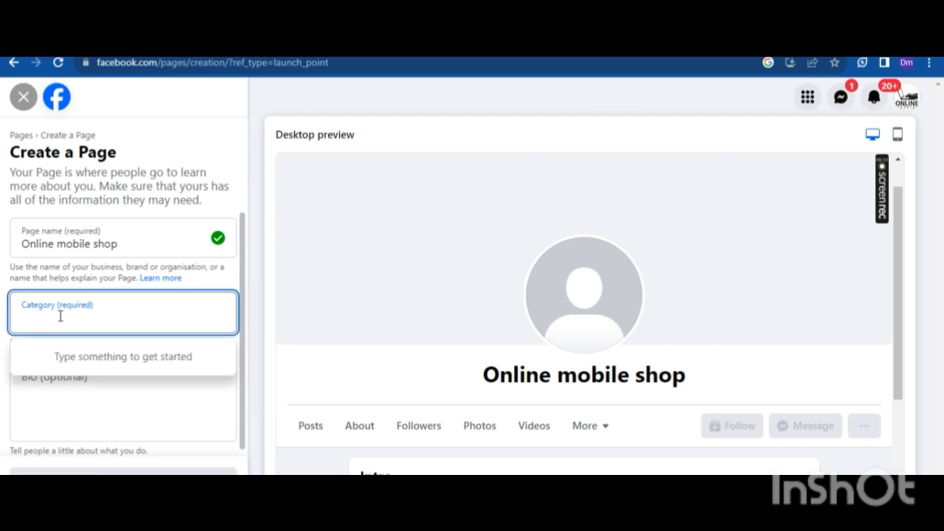
pyautogui.write('mo')
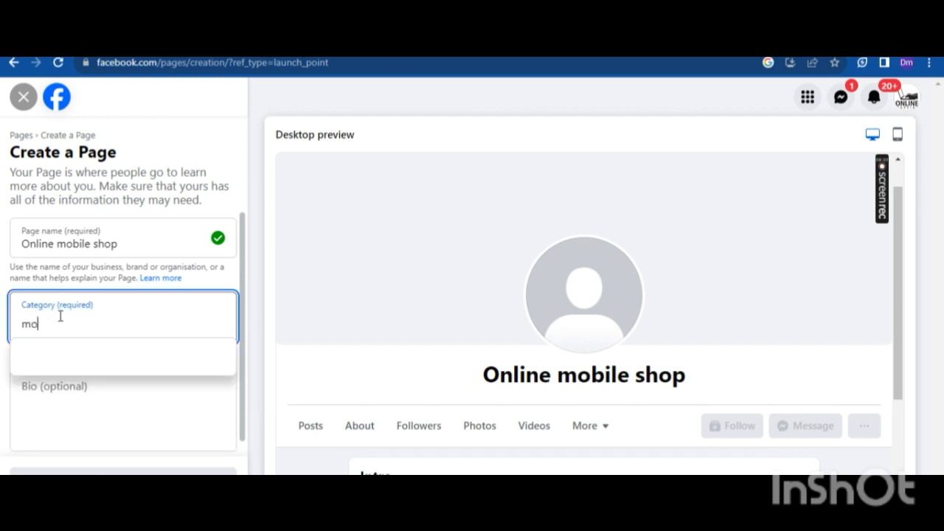
pyautogui.write('bil')
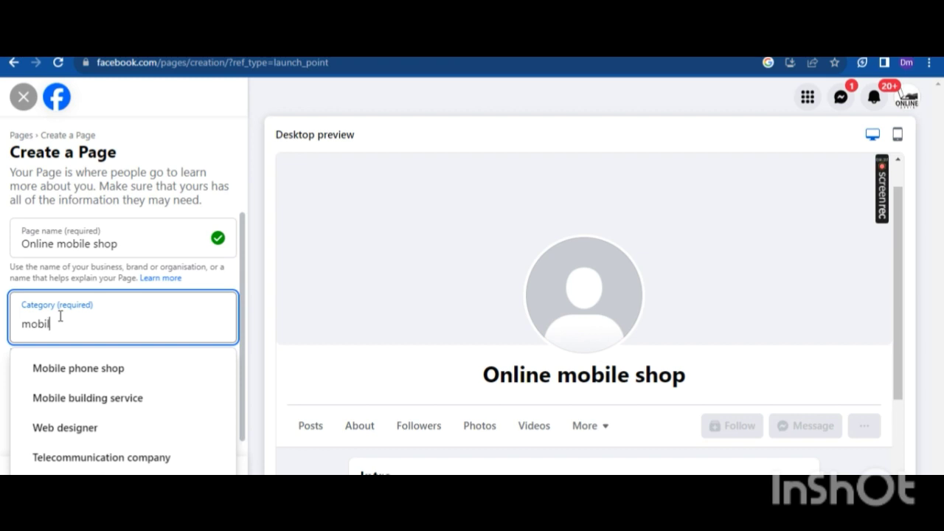
pyautogui.click(79, 373)
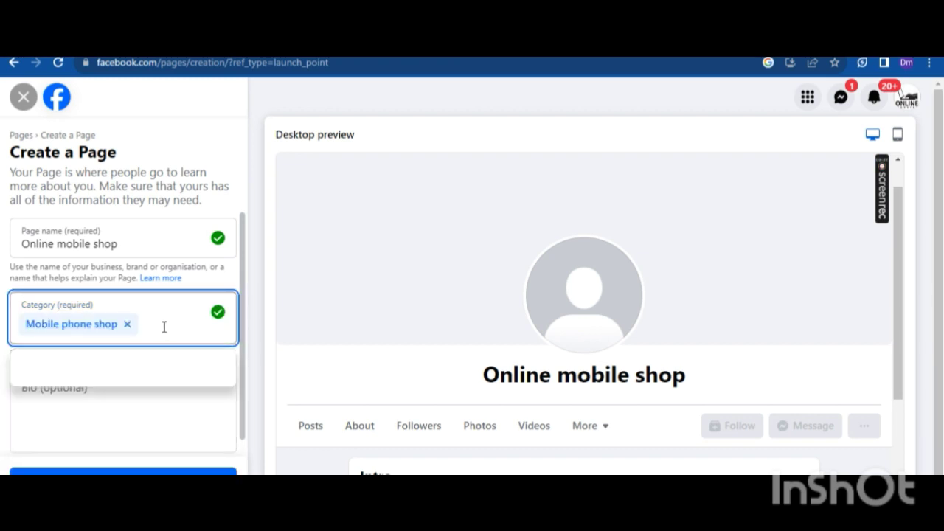
# Step: Try a further 'mobile' category search, browse the results, and erase it
pyautogui.write('mobi')
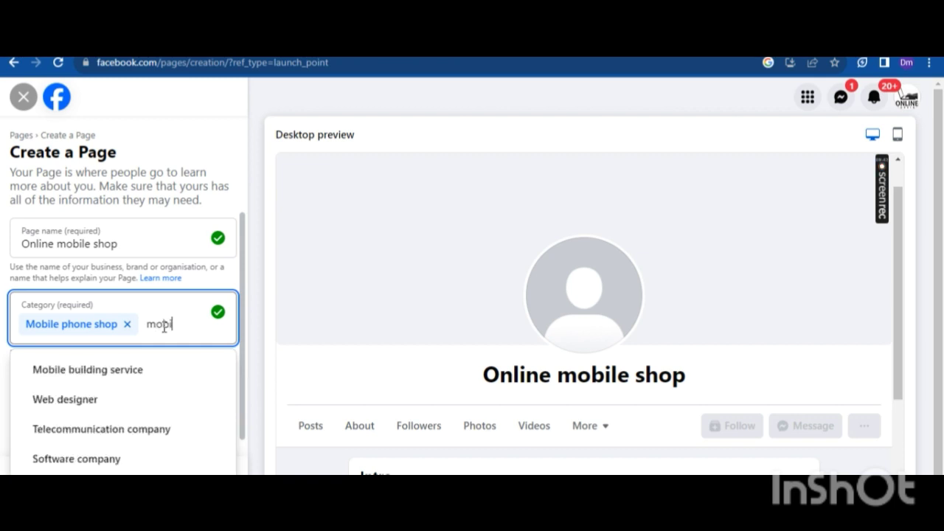
pyautogui.write('lw')
pyautogui.press('BackSpace')
pyautogui.write('e')
pyautogui.press('BackSpace')
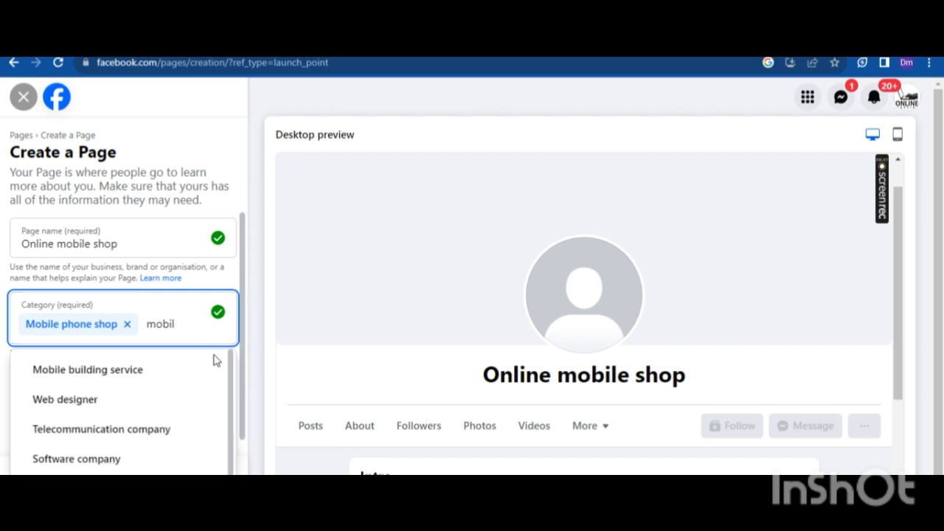
pyautogui.press('BackSpace')
pyautogui.write('le')
pyautogui.scroll(-1, 228, 439)
pyautogui.scroll(1, 230, 435)
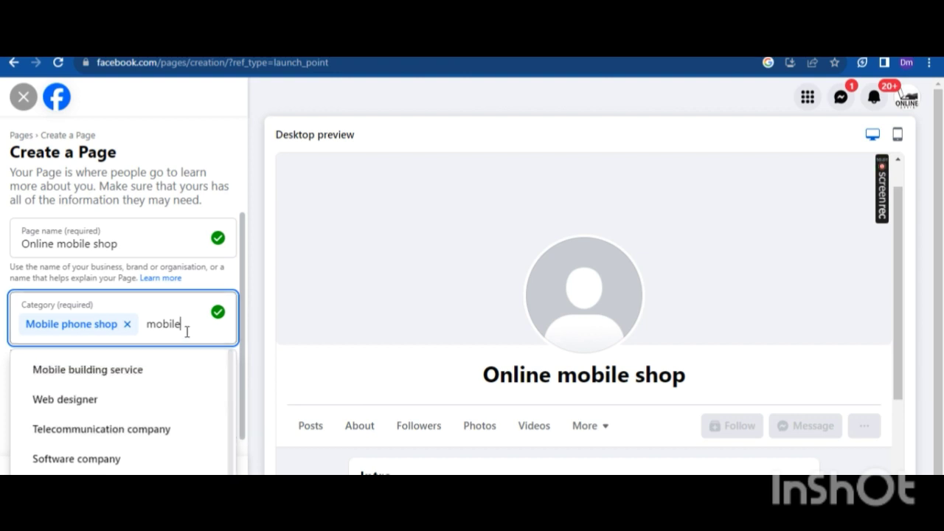
pyautogui.press('BackSpace')
pyautogui.press('BackSpace')
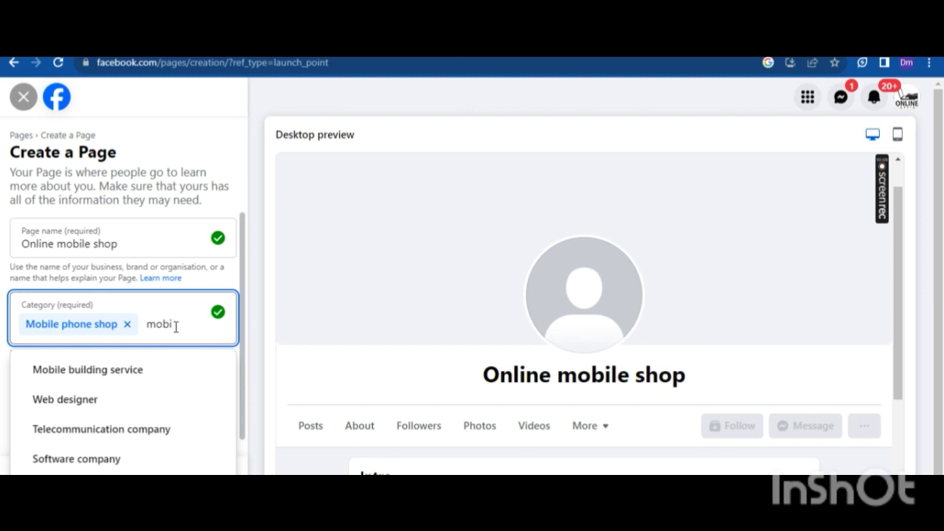
pyautogui.press('BackSpace')
pyautogui.press('BackSpace')
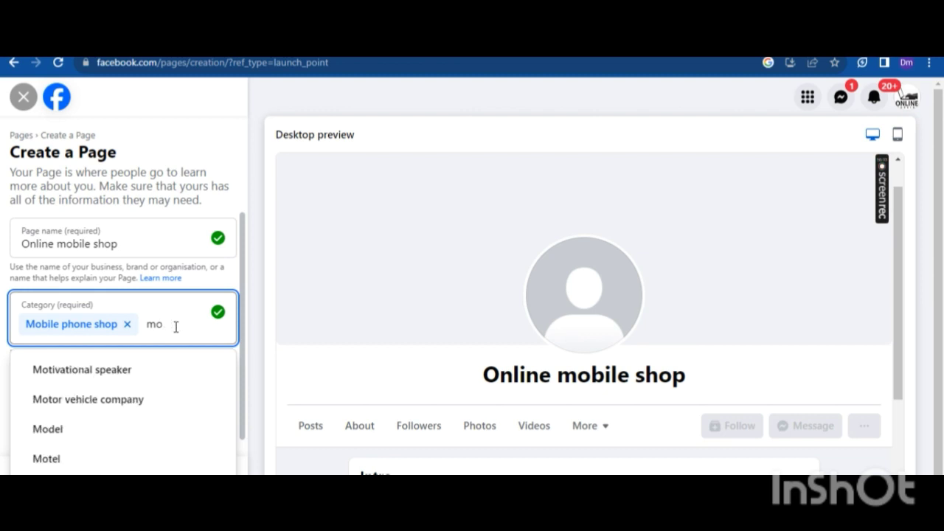
pyautogui.press('BackSpace')
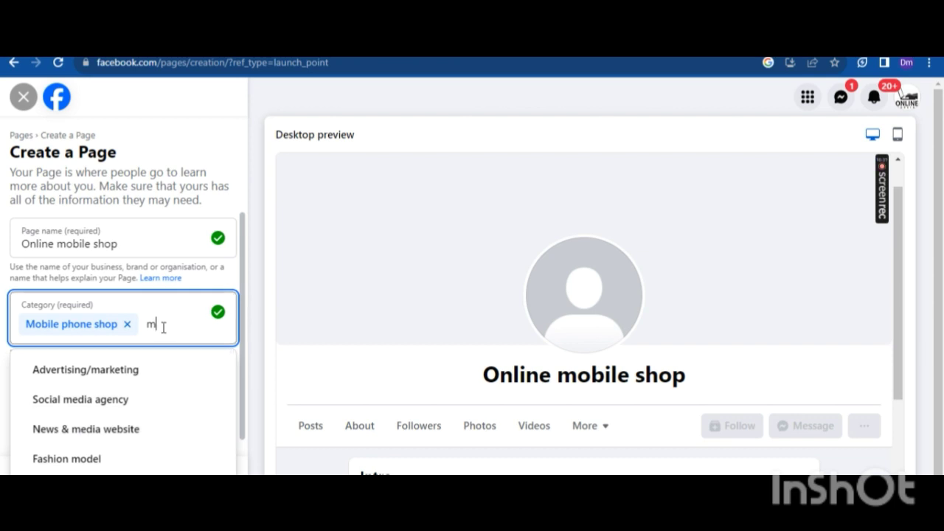
pyautogui.press('BackSpace')
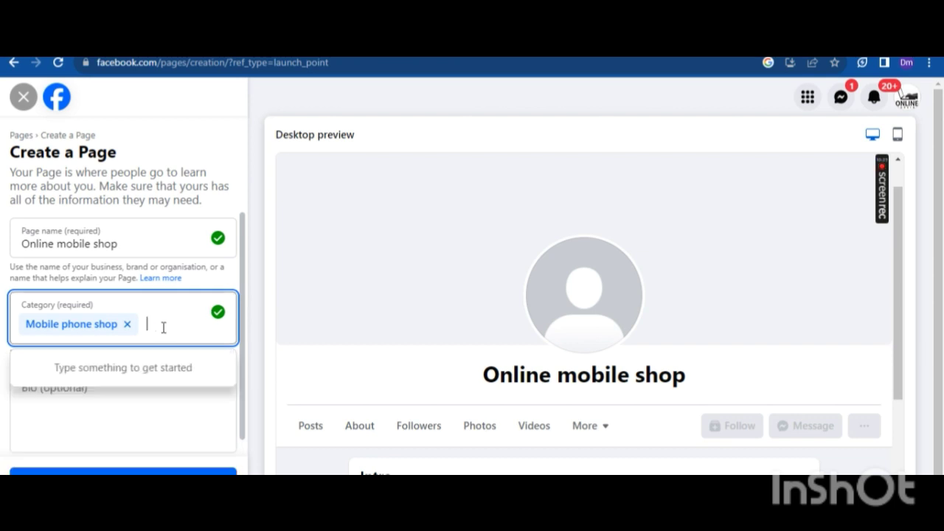
# Step: Search 'cell' and then 'mobile' in Category, keeping only Mobile phone shop
pyautogui.write('cell')
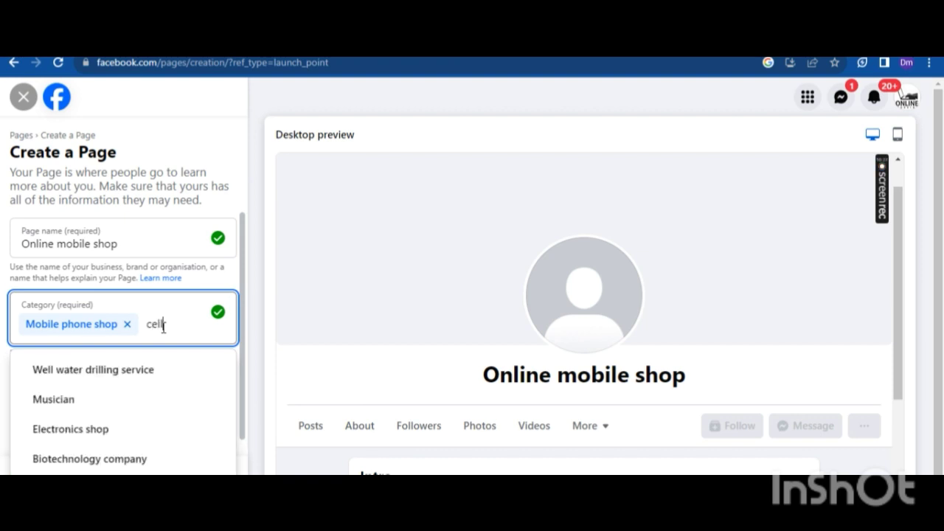
pyautogui.press('BackSpace')
pyautogui.press('BackSpace')
pyautogui.press('BackSpace')
pyautogui.press('BackSpace')
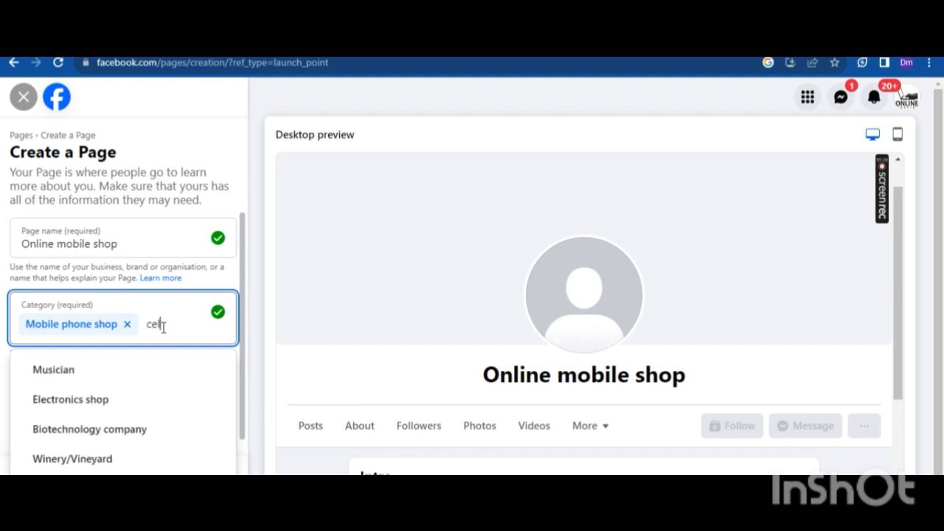
pyautogui.write('m')
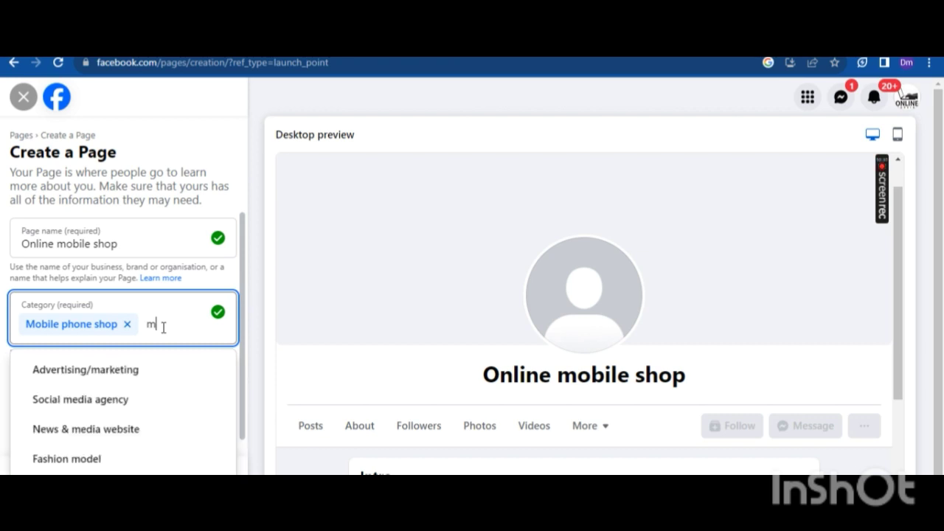
pyautogui.write('obile')
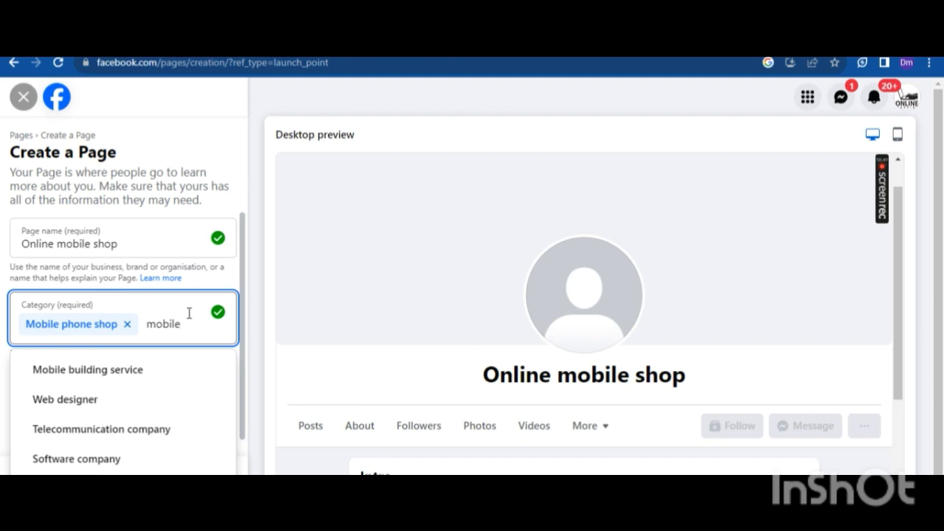
pyautogui.press('BackSpace')
pyautogui.press('BackSpace')
pyautogui.press('BackSpace')
pyautogui.press('BackSpace')
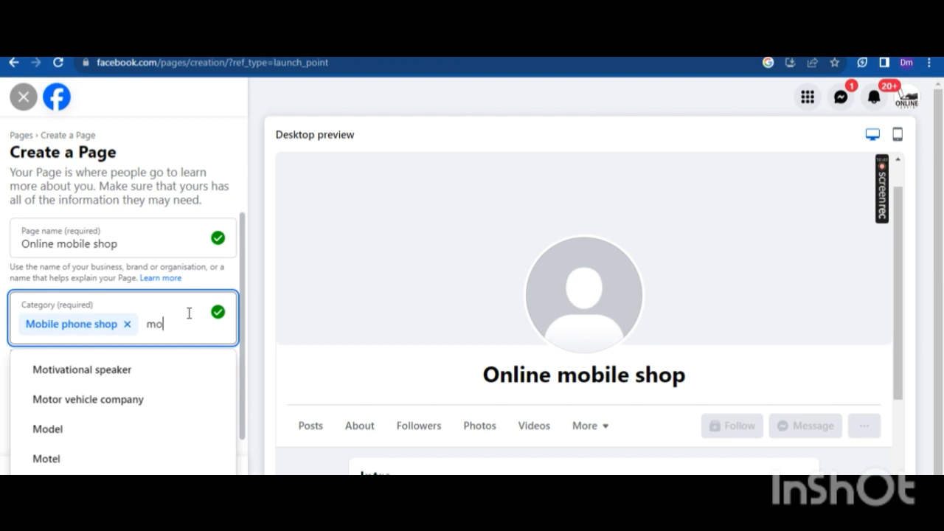
pyautogui.press('BackSpace')
pyautogui.press('BackSpace')
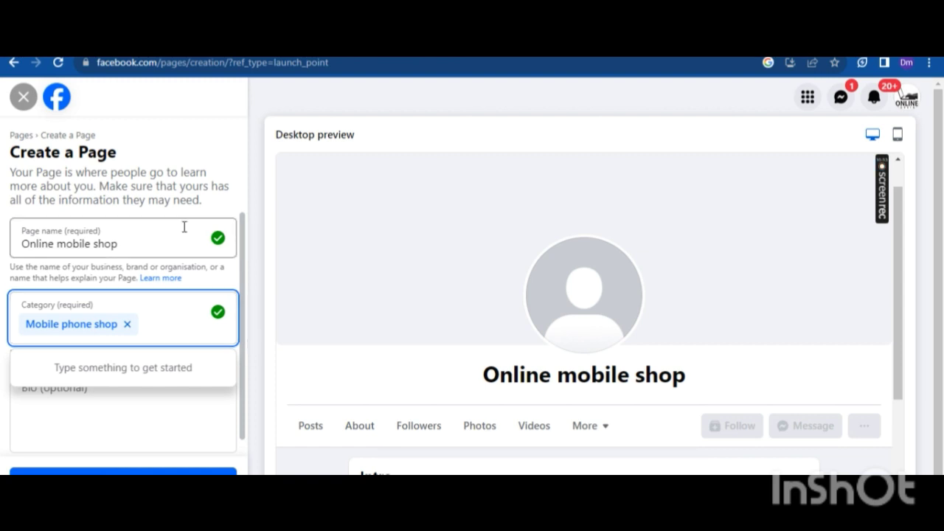
pyautogui.click(155, 425)
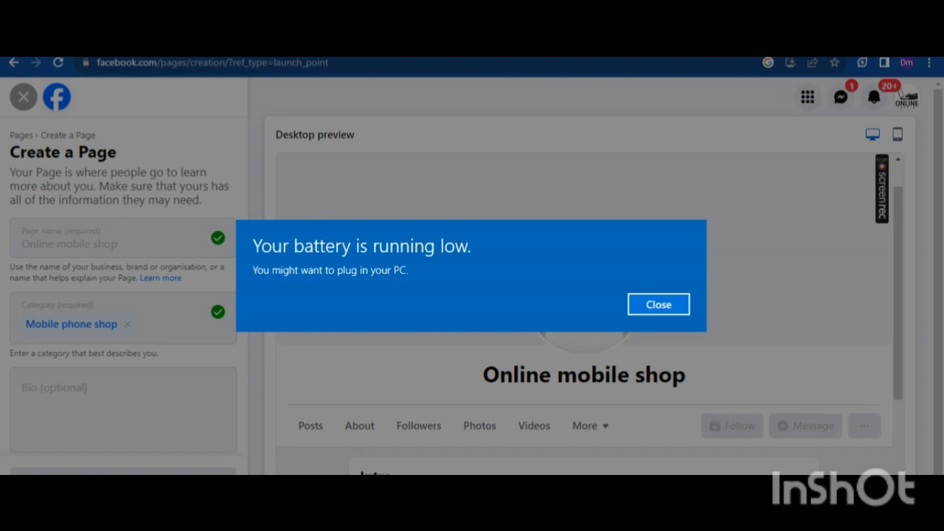
pyautogui.click(656, 306)
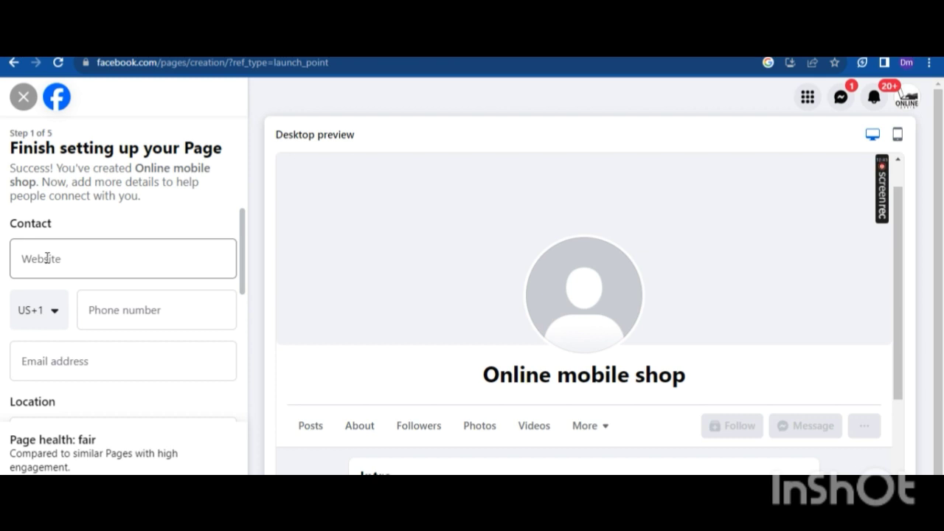
# Step: Open the US+1 country code dropdown beside the Phone number field
pyautogui.click(40, 326)
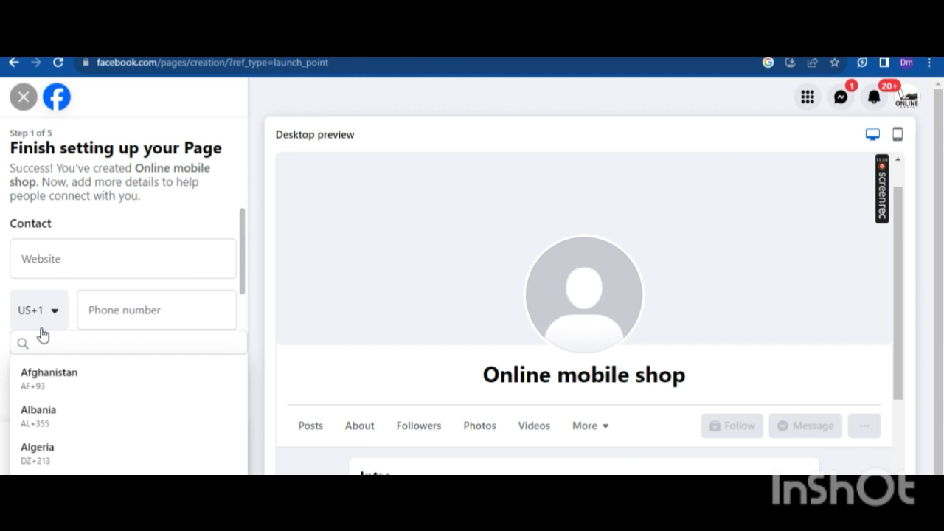
# Step: Search 'paki' and choose Pakistan (PK+92), then type and clear a trial phone number
pyautogui.write('paki')
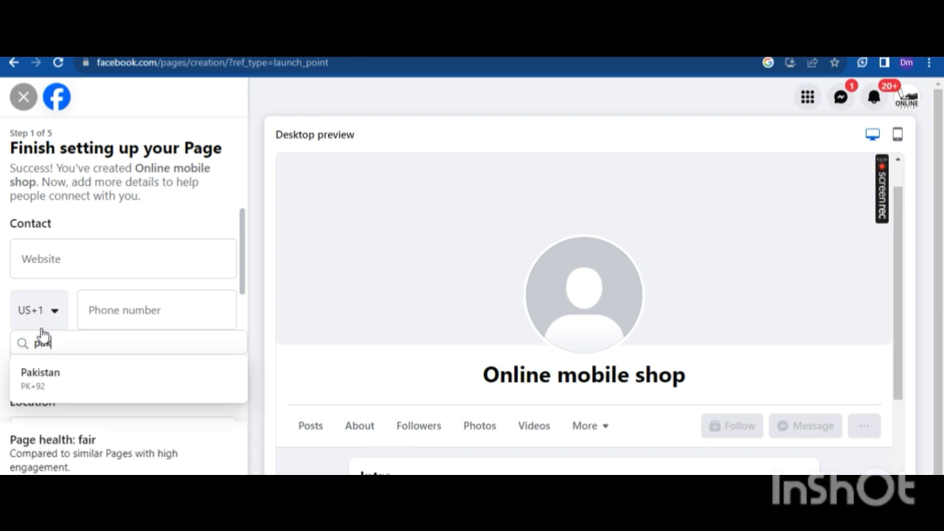
pyautogui.click(53, 380)
pyautogui.click(124, 321)
pyautogui.click(124, 321)
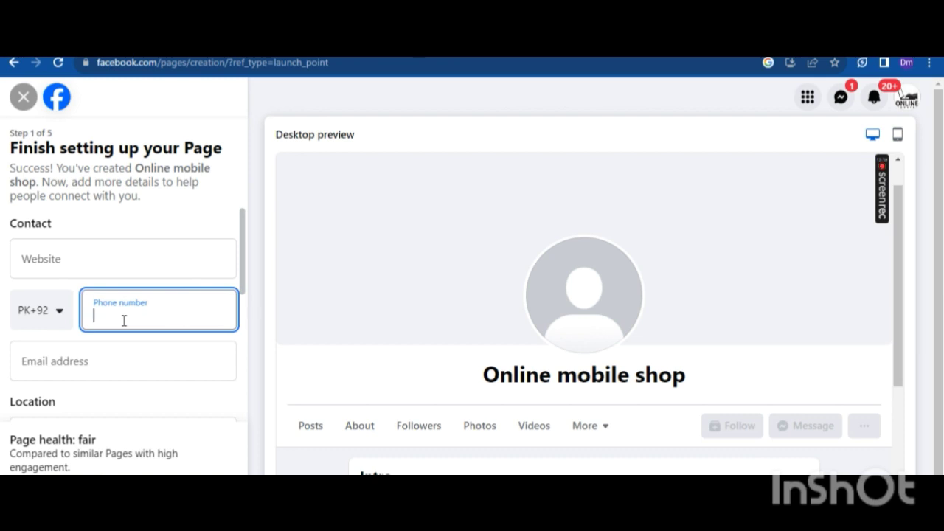
pyautogui.write('0375i68574e')
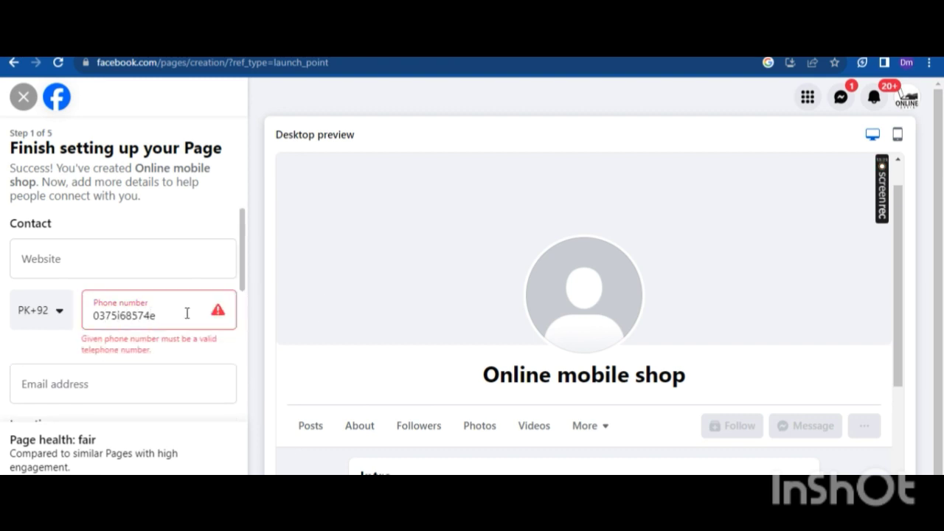
pyautogui.press('BackSpace')
pyautogui.press('BackSpace')
pyautogui.press('BackSpace')
pyautogui.press('BackSpace')
pyautogui.press('BackSpace')
pyautogui.press('BackSpace')
pyautogui.press('BackSpace')
pyautogui.press('BackSpace')
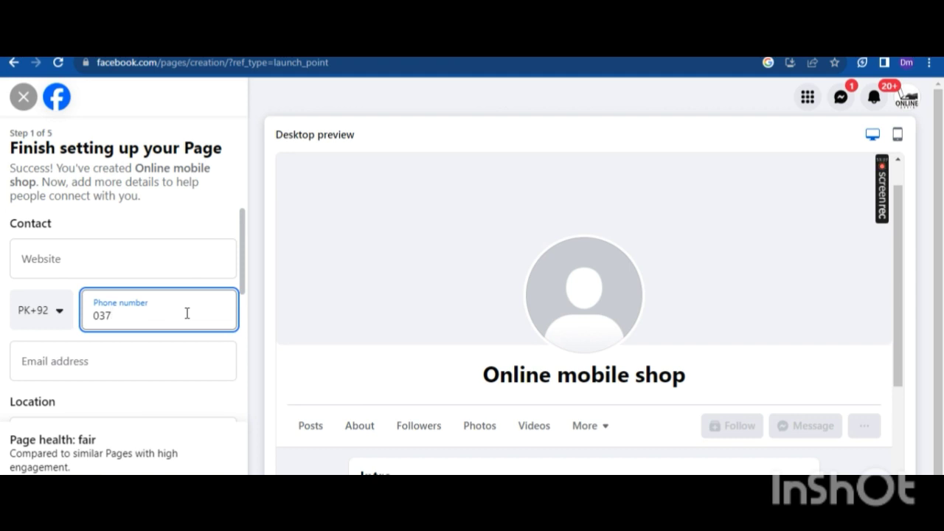
pyautogui.press('BackSpace')
pyautogui.press('BackSpace')
pyautogui.press('BackSpace')
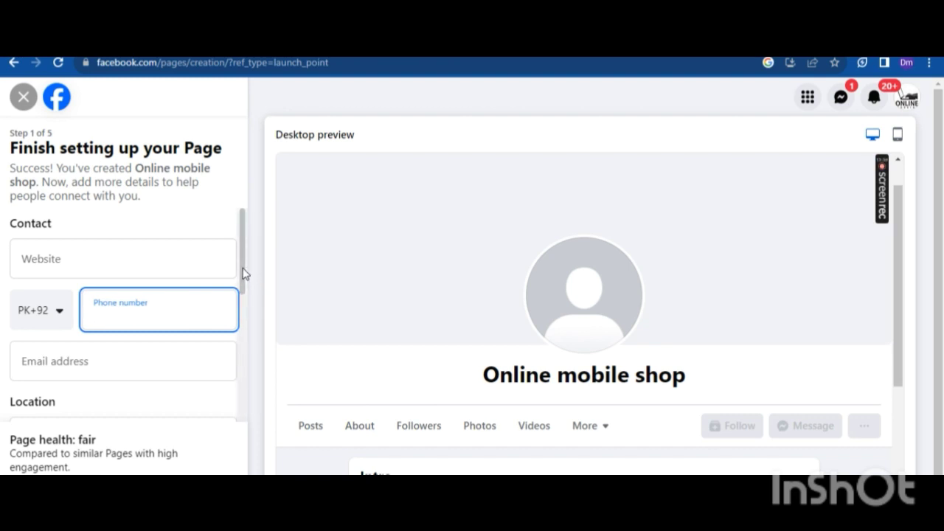
# Step: Scroll the setup panel down past Location to the Hours section
pyautogui.moveTo(243, 273); pyautogui.dragTo(274, 374)
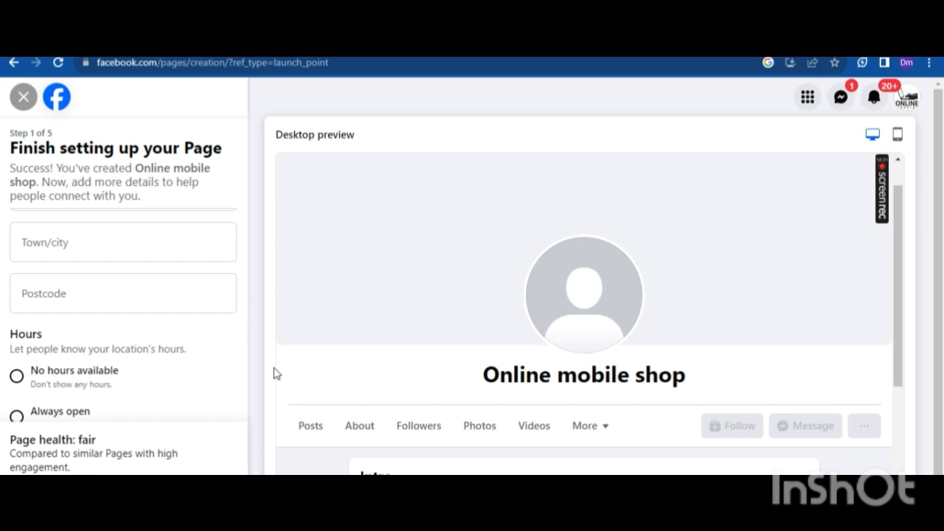
pyautogui.moveTo(244, 366); pyautogui.dragTo(248, 408)
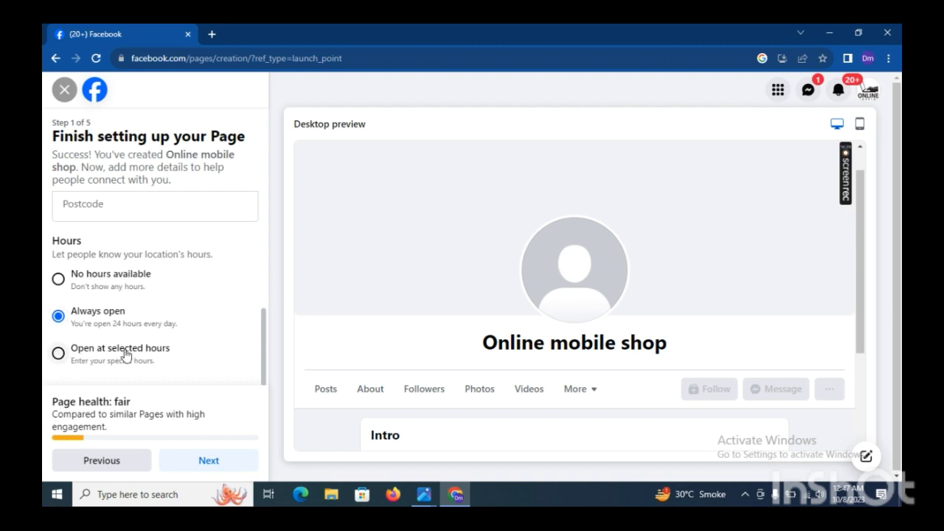
# Step: Switch to selected hours and set Monday to open 09:00 and close 10:00
pyautogui.click(59, 354)
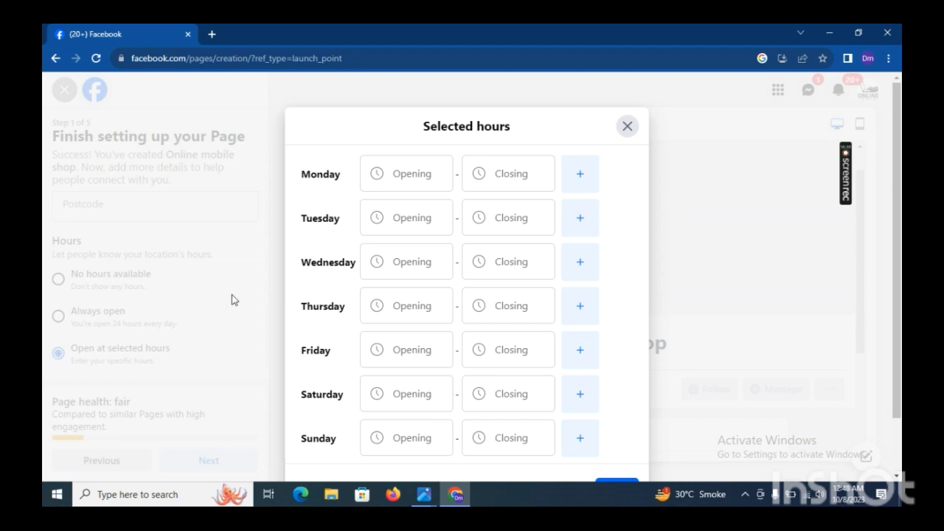
pyautogui.click(429, 175)
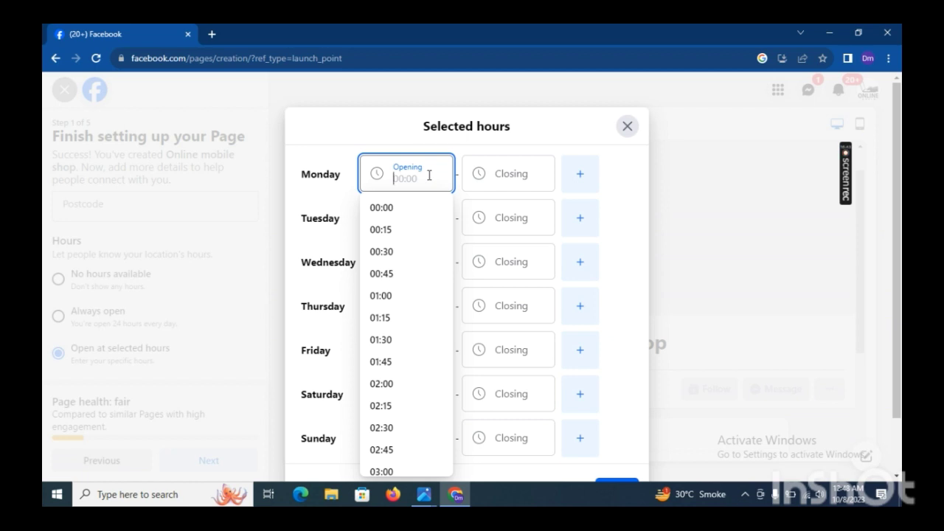
pyautogui.press('Down')
pyautogui.press('Down')
pyautogui.press('Down')
pyautogui.press('Down')
pyautogui.press('Down')
pyautogui.press('Down')
pyautogui.press('Down')
pyautogui.press('Down')
pyautogui.press('Down')
pyautogui.press('Down')
pyautogui.press('Down')
pyautogui.press('Down')
pyautogui.press('Down')
pyautogui.press('Down')
pyautogui.press('Down')
pyautogui.press('Down')
pyautogui.press('Down')
pyautogui.press('Down')
pyautogui.press('Down')
pyautogui.press('Down')
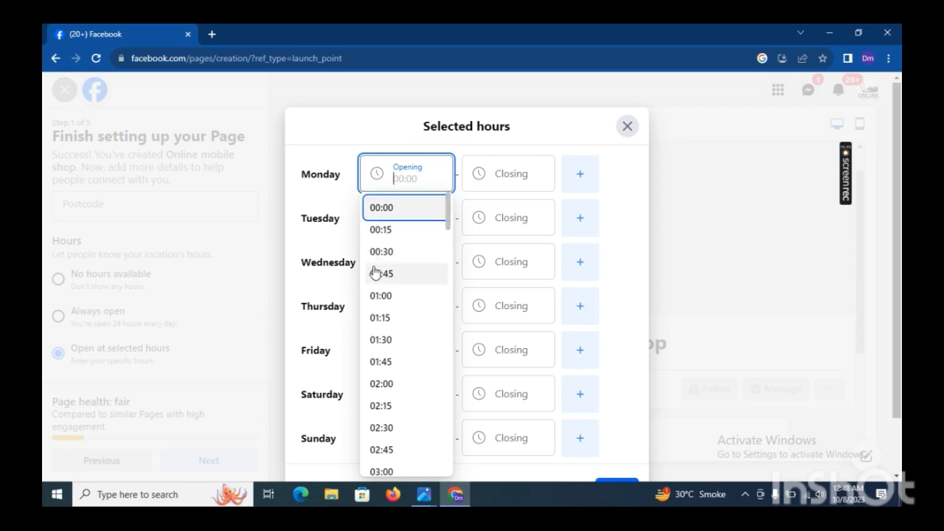
pyautogui.press('Down')
pyautogui.press('Down')
pyautogui.press('Down')
pyautogui.press('Down')
pyautogui.press('Down')
pyautogui.press('Down')
pyautogui.press('Down')
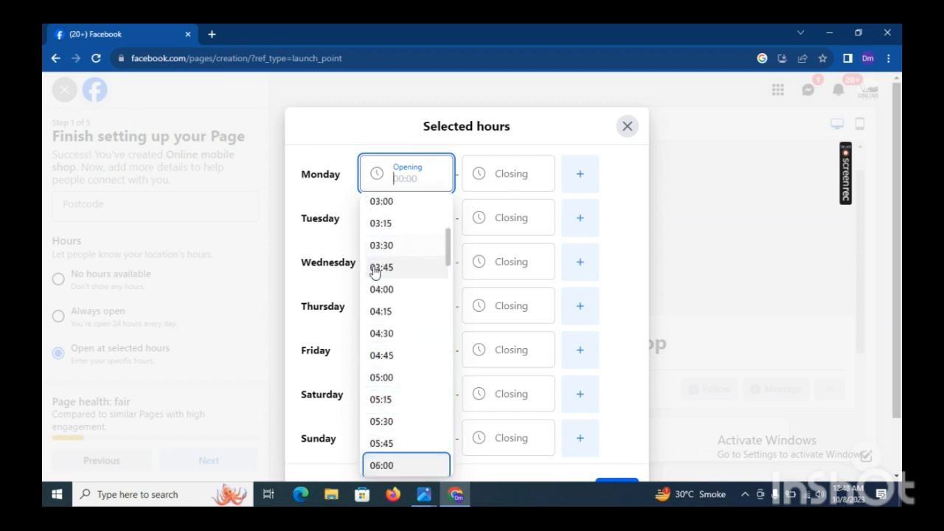
pyautogui.press('Down')
pyautogui.press('Down')
pyautogui.press('Down')
pyautogui.press('Down')
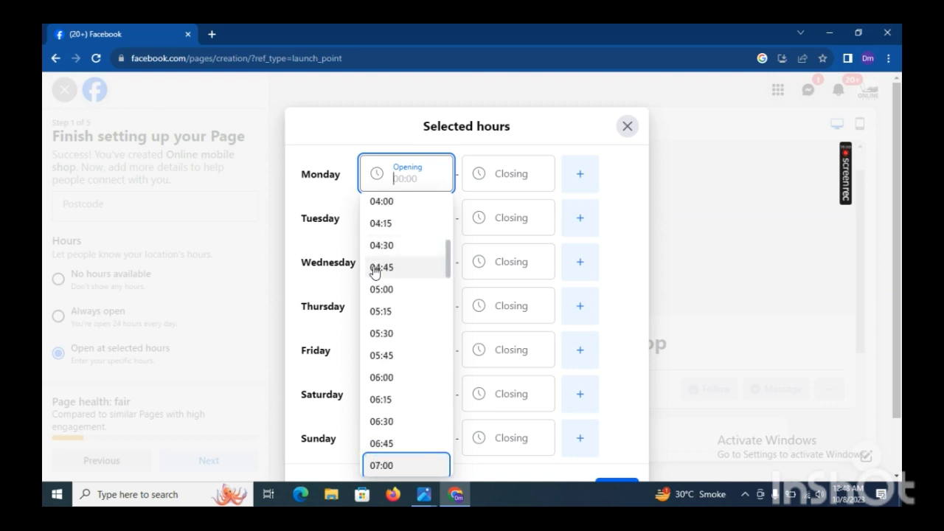
pyautogui.press('Down')
pyautogui.press('Down')
pyautogui.press('Down')
pyautogui.press('Down')
pyautogui.press('Down')
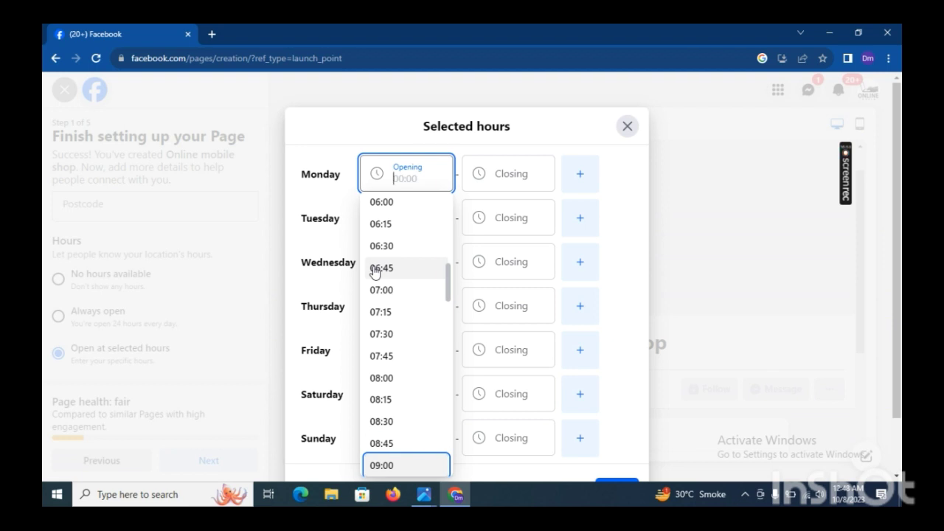
pyautogui.click(421, 466)
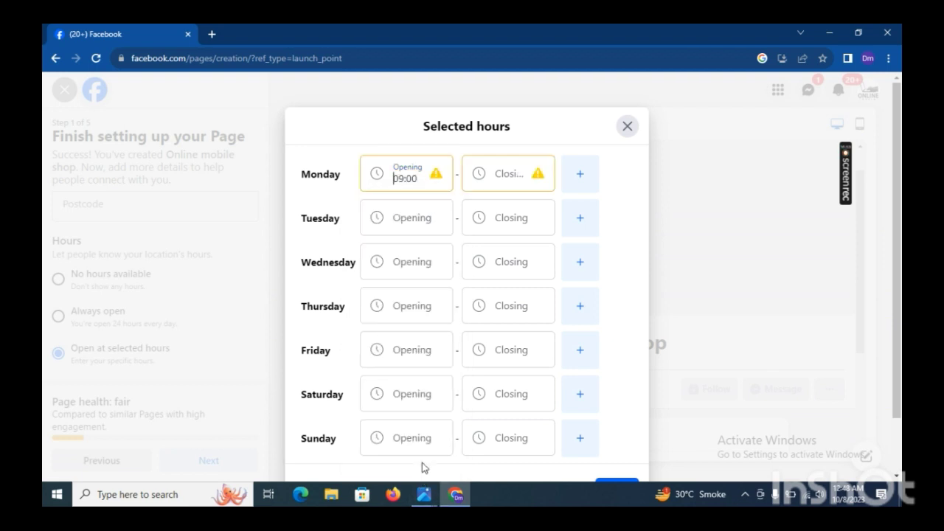
pyautogui.click(510, 178)
pyautogui.press('Down')
pyautogui.press('Down')
pyautogui.press('Down')
pyautogui.press('Down')
pyautogui.press('Down')
pyautogui.press('Down')
pyautogui.press('Down')
pyautogui.press('Down')
pyautogui.press('Down')
pyautogui.press('Down')
pyautogui.press('Down')
pyautogui.press('Down')
pyautogui.press('Down')
pyautogui.press('Down')
pyautogui.press('Down')
pyautogui.press('Down')
pyautogui.press('Down')
pyautogui.press('Down')
pyautogui.press('Down')
pyautogui.press('Down')
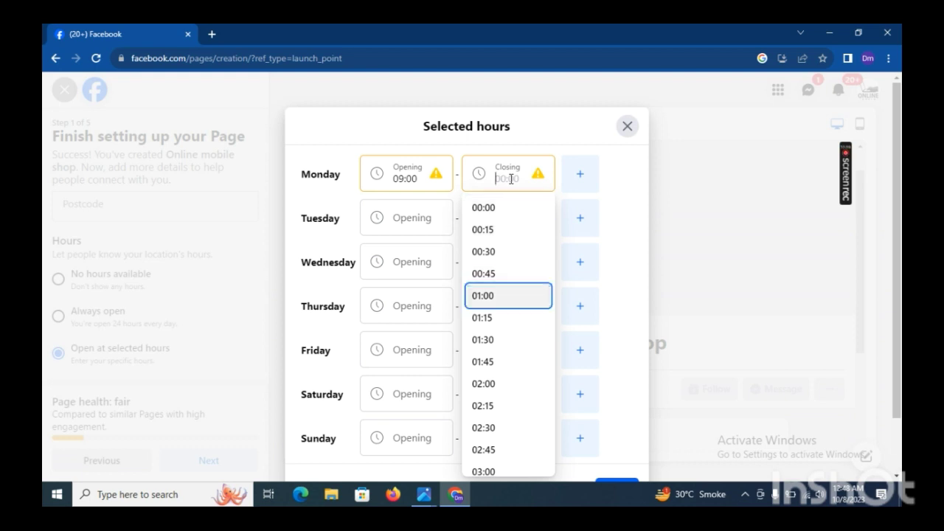
pyautogui.press('Down')
pyautogui.press('Down')
pyautogui.press('Down')
pyautogui.press('Down')
pyautogui.press('Down')
pyautogui.press('Down')
pyautogui.press('Down')
pyautogui.press('Down')
pyautogui.press('Down')
pyautogui.press('Down')
pyautogui.press('Down')
pyautogui.press('Down')
pyautogui.press('Down')
pyautogui.press('Down')
pyautogui.press('Down')
pyautogui.press('Down')
pyautogui.press('Down')
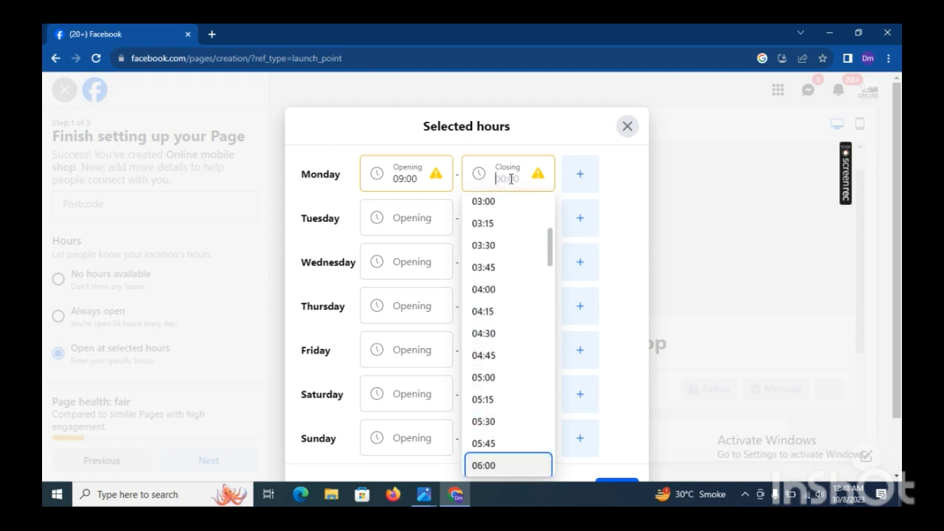
pyautogui.press('Down')
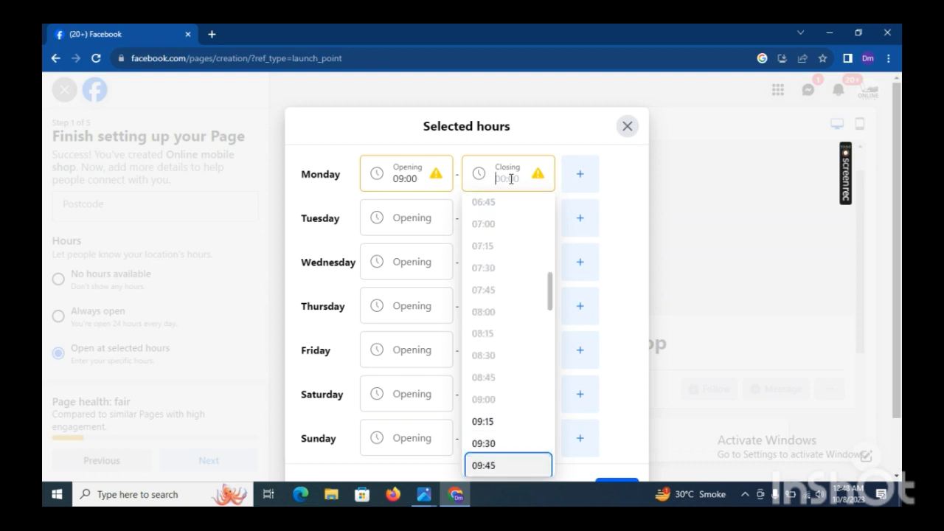
pyautogui.press('Down')
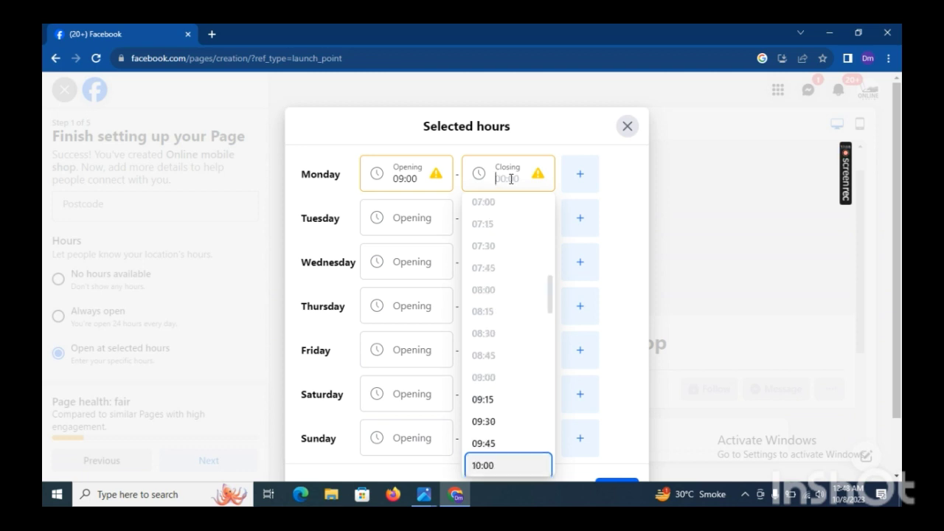
pyautogui.click(524, 466)
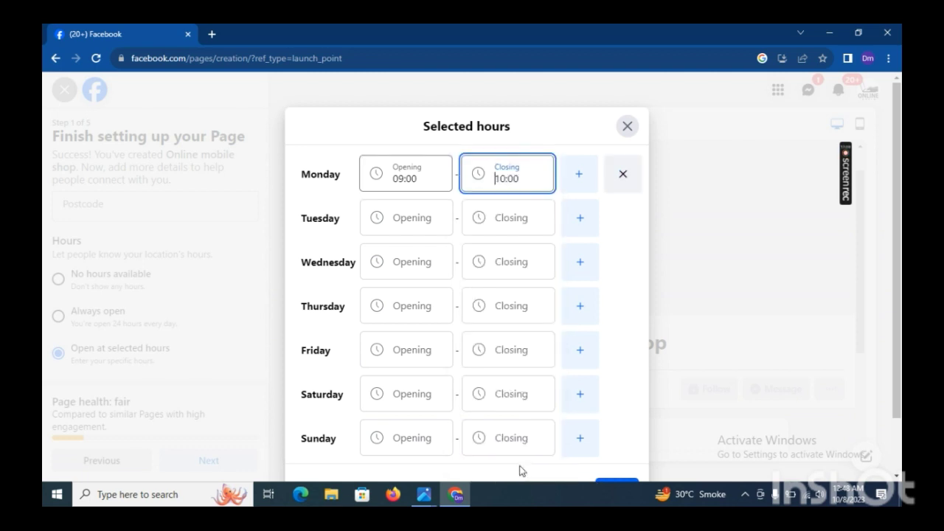
# Step: Set Tuesday's opening to 09:00 and closing to 10:00
pyautogui.click(408, 223)
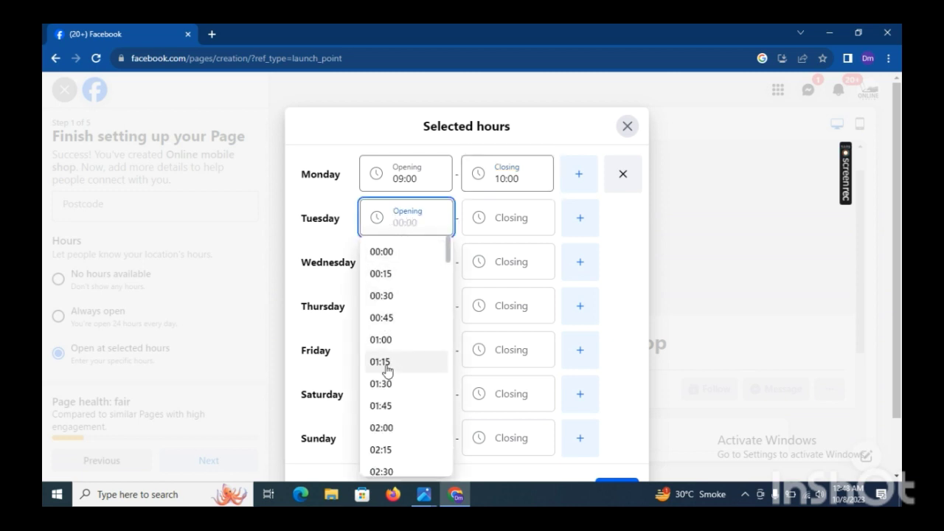
pyautogui.press('Down')
pyautogui.press('Down')
pyautogui.press('Down')
pyautogui.press('Down')
pyautogui.press('Down')
pyautogui.press('Down')
pyautogui.press('Down')
pyautogui.press('Down')
pyautogui.press('Down')
pyautogui.press('Down')
pyautogui.press('Down')
pyautogui.press('Down')
pyautogui.press('Down')
pyautogui.press('Down')
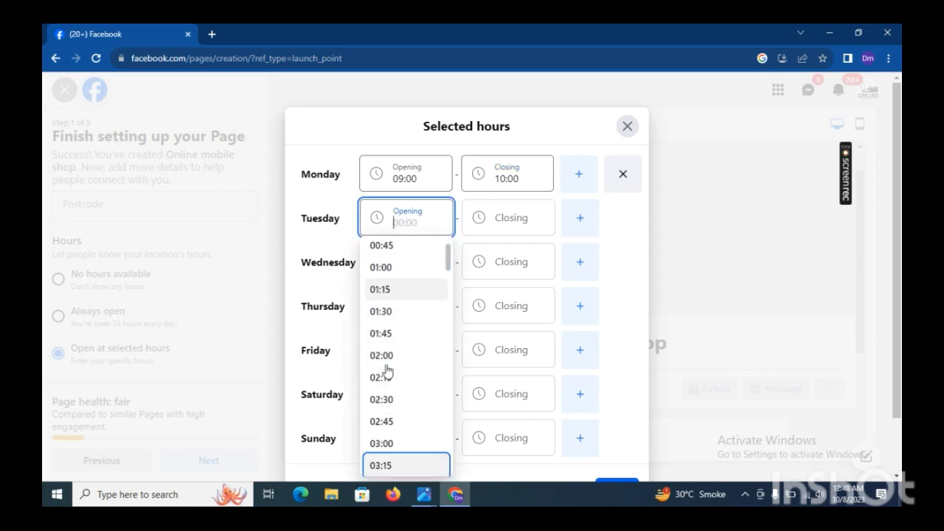
pyautogui.press('Down')
pyautogui.press('Down')
pyautogui.press('Down')
pyautogui.press('Down')
pyautogui.press('Down')
pyautogui.press('Down')
pyautogui.press('Down')
pyautogui.press('Down')
pyautogui.press('Down')
pyautogui.press('Down')
pyautogui.press('Down')
pyautogui.press('Down')
pyautogui.press('Down')
pyautogui.press('Down')
pyautogui.press('Down')
pyautogui.press('Down')
pyautogui.press('Down')
pyautogui.press('Down')
pyautogui.press('Down')
pyautogui.press('Down')
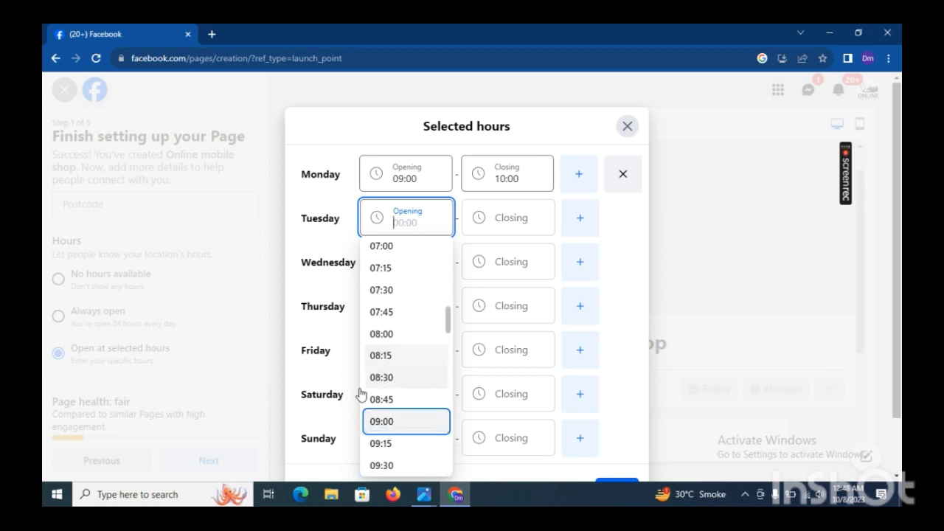
pyautogui.click(389, 421)
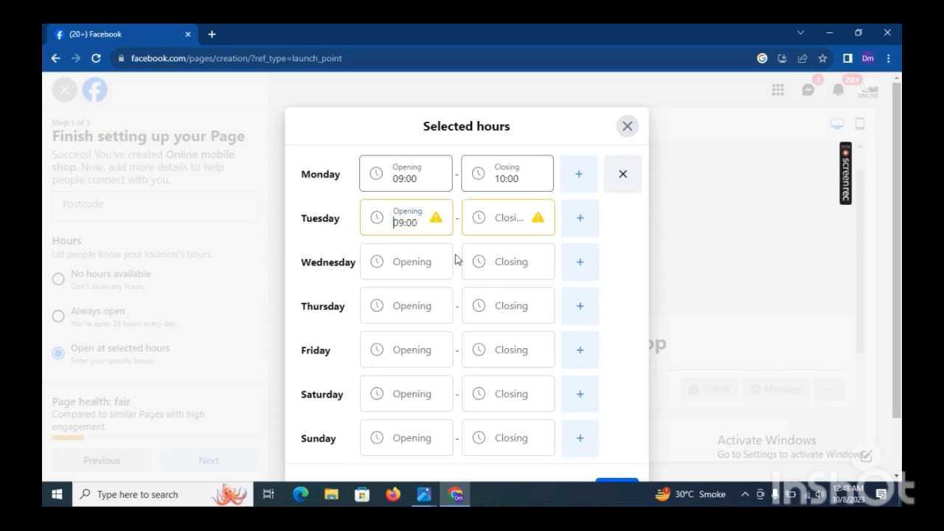
pyautogui.click(515, 209)
pyautogui.press('Down')
pyautogui.press('Down')
pyautogui.press('Down')
pyautogui.press('Down')
pyautogui.press('Down')
pyautogui.press('Down')
pyautogui.press('Down')
pyautogui.press('Down')
pyautogui.press('Down')
pyautogui.press('Down')
pyautogui.press('Down')
pyautogui.press('Down')
pyautogui.press('Down')
pyautogui.press('Down')
pyautogui.press('Down')
pyautogui.press('Down')
pyautogui.press('Down')
pyautogui.press('Down')
pyautogui.press('Down')
pyautogui.press('Down')
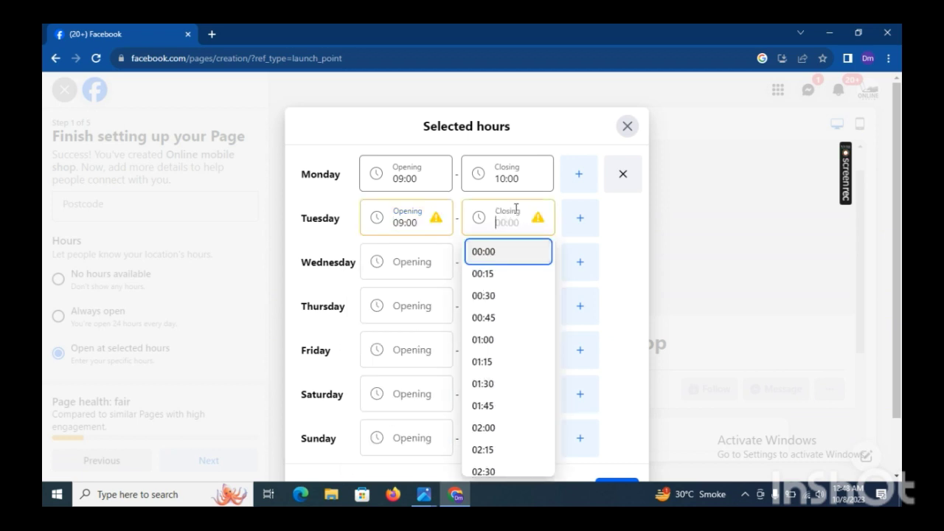
pyautogui.press('Down')
pyautogui.press('Down')
pyautogui.press('Down')
pyautogui.press('Down')
pyautogui.press('Down')
pyautogui.press('Down')
pyautogui.press('Down')
pyautogui.press('Down')
pyautogui.press('Down')
pyautogui.press('Down')
pyautogui.press('Down')
pyautogui.press('Down')
pyautogui.press('Down')
pyautogui.press('Down')
pyautogui.press('Down')
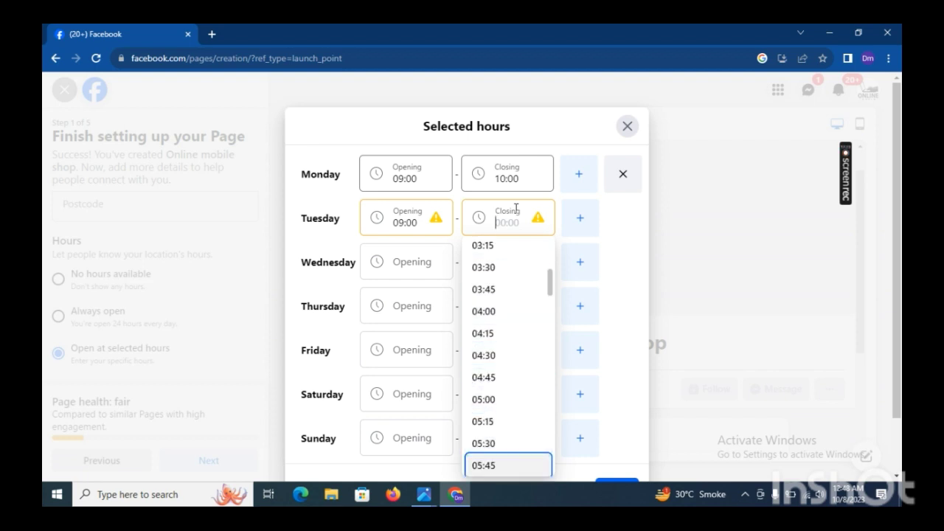
pyautogui.press('Down')
pyautogui.press('Down')
pyautogui.press('Down')
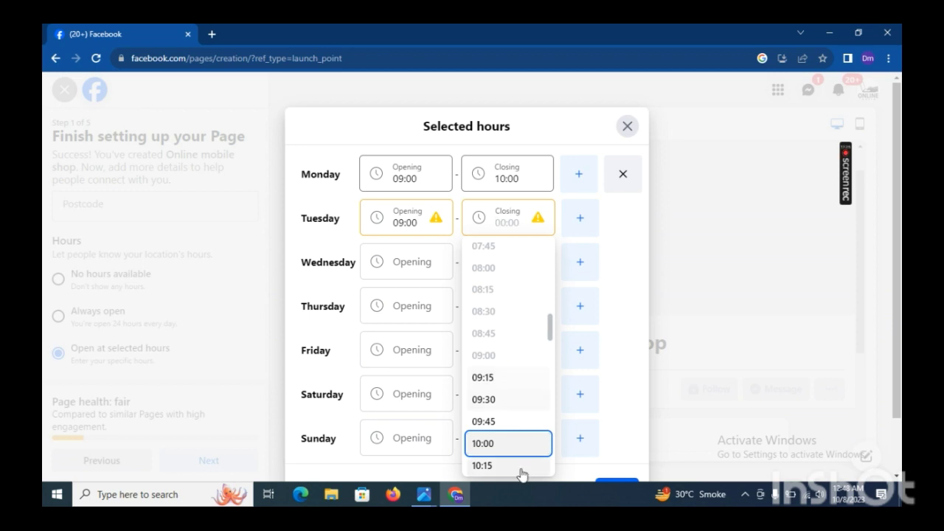
pyautogui.click(535, 442)
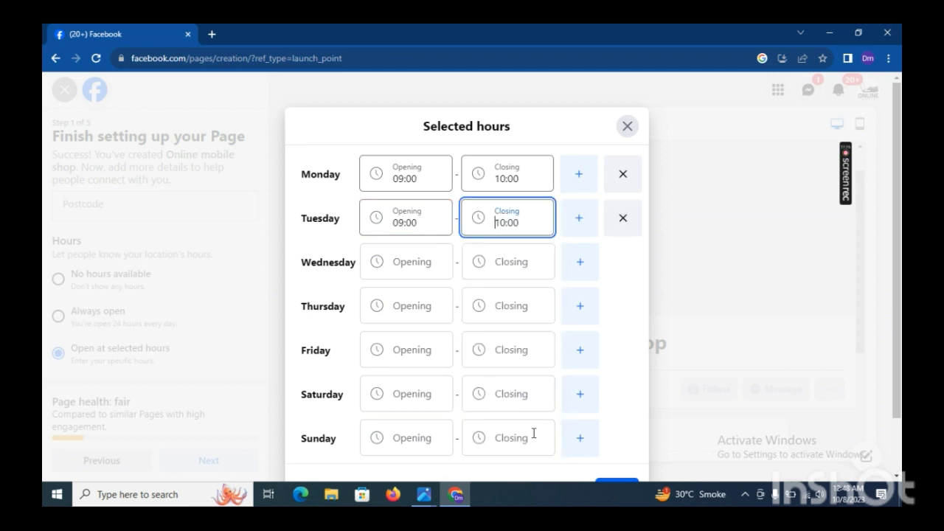
# Step: Set Wednesday's opening to 09:00 and closing to 10:00
pyautogui.click(400, 271)
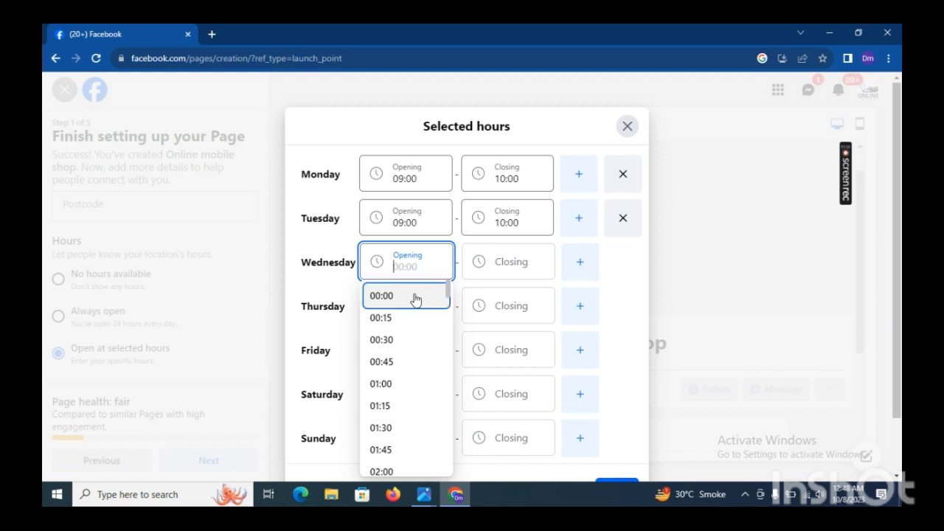
pyautogui.press('Down')
pyautogui.press('Down')
pyautogui.press('Down')
pyautogui.press('Down')
pyautogui.press('Down')
pyautogui.press('Down')
pyautogui.press('Down')
pyautogui.press('Down')
pyautogui.press('Down')
pyautogui.press('Down')
pyautogui.press('Down')
pyautogui.press('Down')
pyautogui.press('Down')
pyautogui.press('Down')
pyautogui.press('Down')
pyautogui.press('Down')
pyautogui.press('Down')
pyautogui.press('Down')
pyautogui.press('Down')
pyautogui.press('Down')
pyautogui.press('Down')
pyautogui.press('Down')
pyautogui.press('Down')
pyautogui.press('Down')
pyautogui.press('Down')
pyautogui.press('Down')
pyautogui.press('Down')
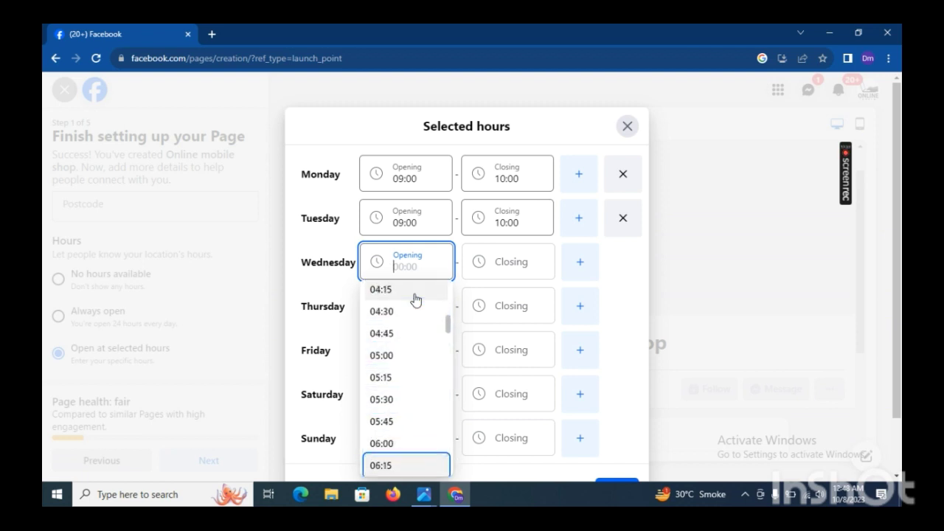
pyautogui.press('Down')
pyautogui.press('Down')
pyautogui.press('Down')
pyautogui.press('Down')
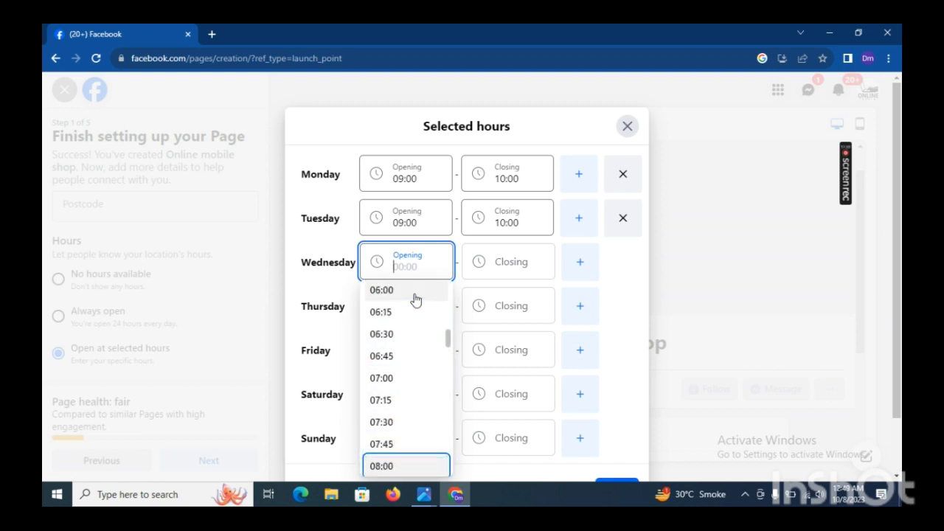
pyautogui.press('Down')
pyautogui.press('Down')
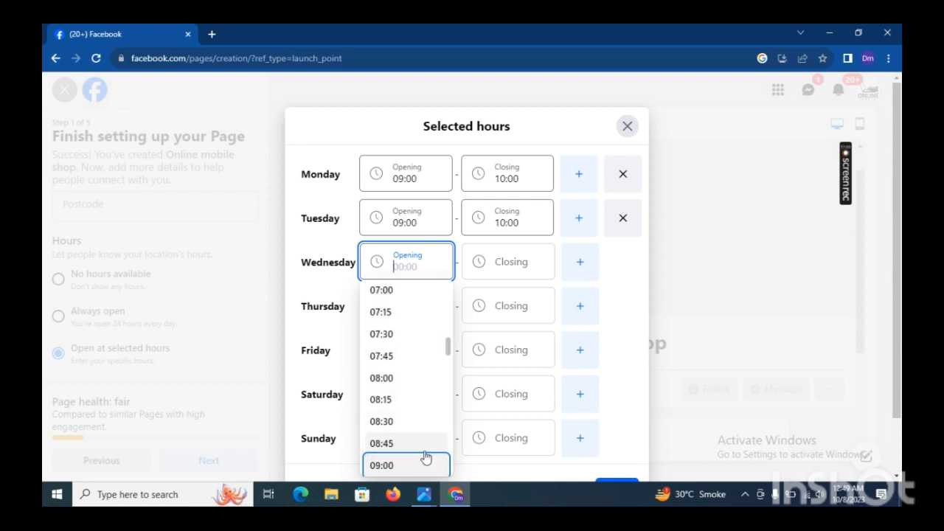
pyautogui.click(430, 464)
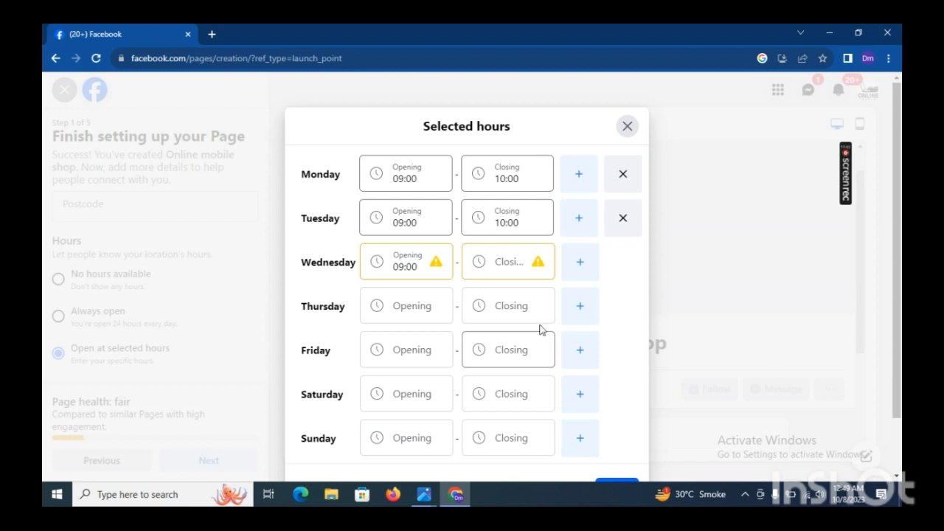
pyautogui.click(514, 267)
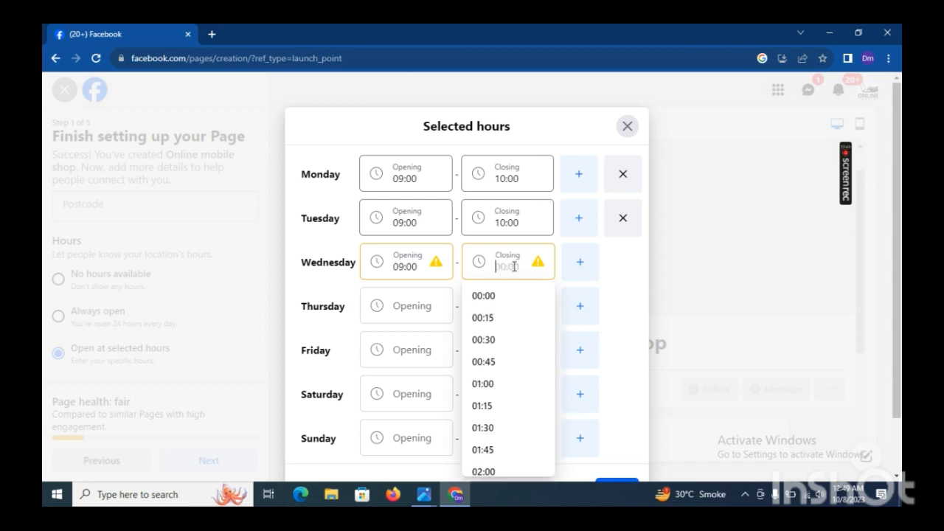
pyautogui.press('Down')
pyautogui.press('Down')
pyautogui.press('Down')
pyautogui.press('Down')
pyautogui.press('Down')
pyautogui.press('Down')
pyautogui.press('Down')
pyautogui.press('Down')
pyautogui.press('Down')
pyautogui.press('Down')
pyautogui.press('Down')
pyautogui.press('Down')
pyautogui.press('Down')
pyautogui.press('Down')
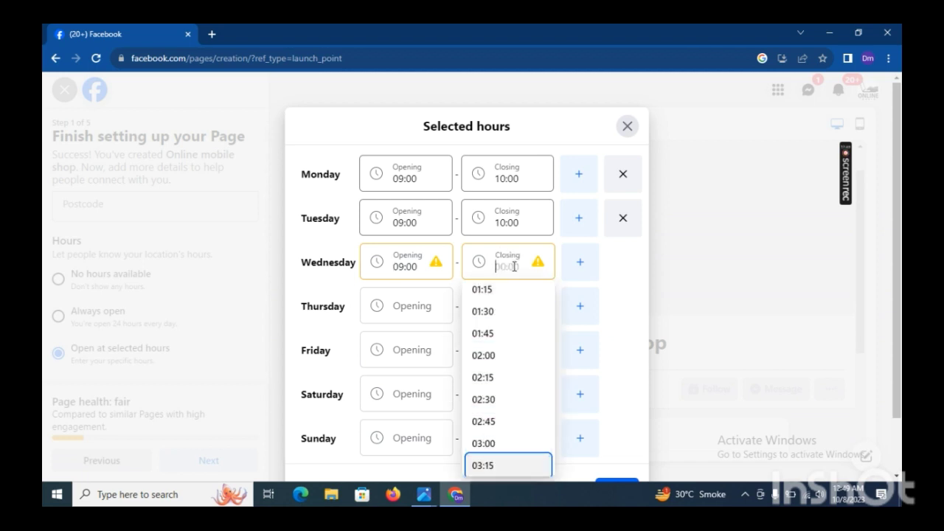
pyautogui.press('Down')
pyautogui.press('Down')
pyautogui.press('Down')
pyautogui.press('Down')
pyautogui.press('Down')
pyautogui.press('Down')
pyautogui.press('Down')
pyautogui.press('Down')
pyautogui.press('Down')
pyautogui.press('Down')
pyautogui.press('Down')
pyautogui.press('Down')
pyautogui.press('Down')
pyautogui.press('Down')
pyautogui.press('Down')
pyautogui.press('Down')
pyautogui.press('Down')
pyautogui.press('Down')
pyautogui.press('Down')
pyautogui.press('Down')
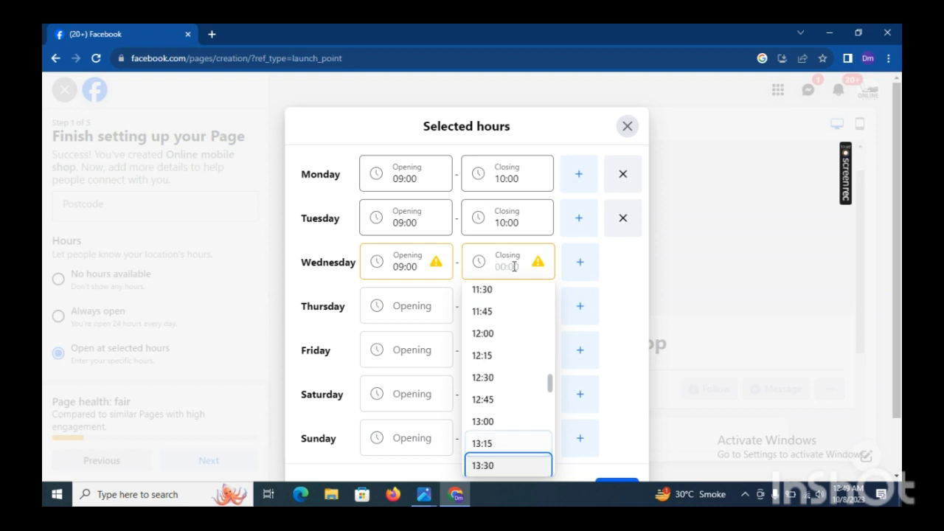
pyautogui.press('Down')
pyautogui.press('Down')
pyautogui.press('Down')
pyautogui.press('Up')
pyautogui.press('Up')
pyautogui.press('Up')
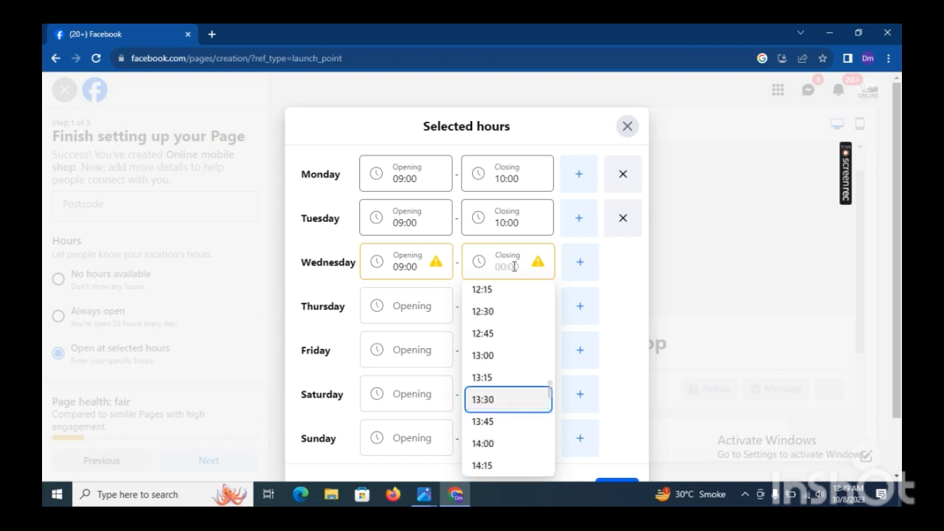
pyautogui.press('Up')
pyautogui.press('Up')
pyautogui.press('Up')
pyautogui.press('Up')
pyautogui.press('Up')
pyautogui.press('Up')
pyautogui.press('Up')
pyautogui.press('Up')
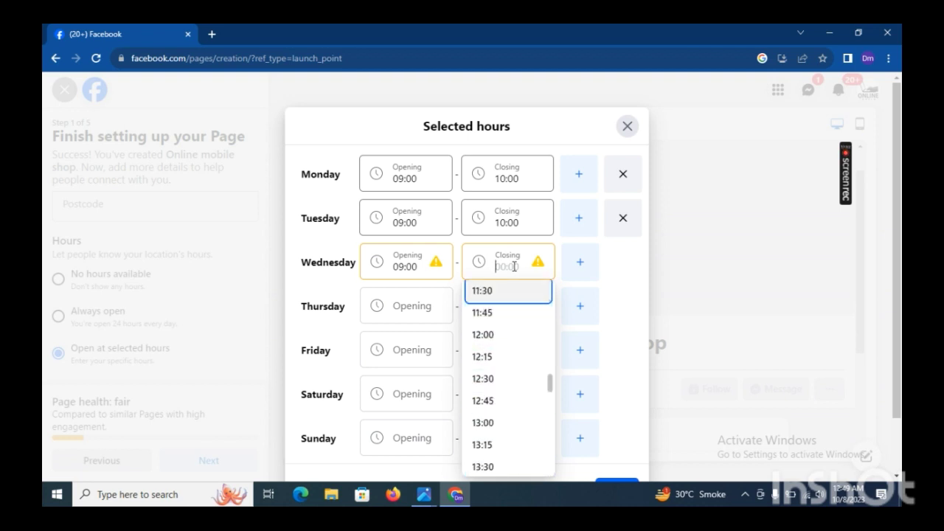
pyautogui.press('Up')
pyautogui.press('Up')
pyautogui.press('Up')
pyautogui.press('Up')
pyautogui.press('Up')
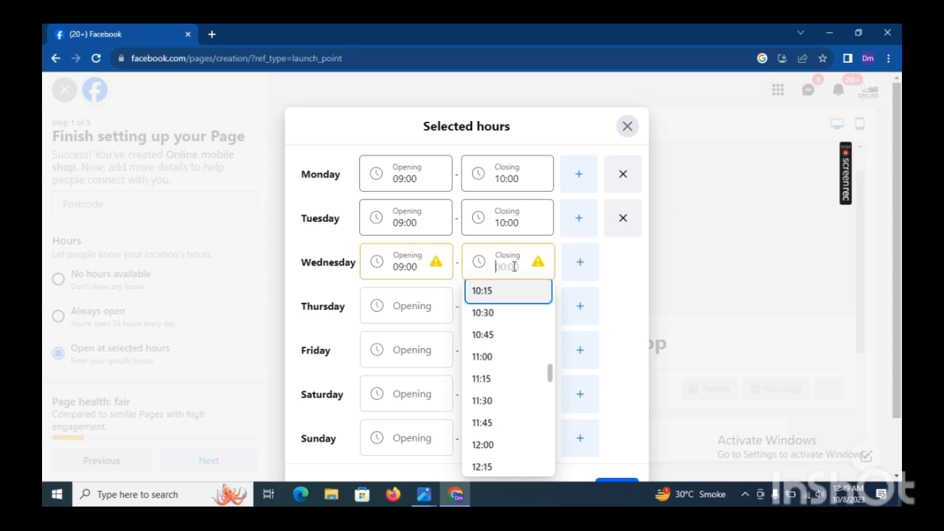
pyautogui.press('Up')
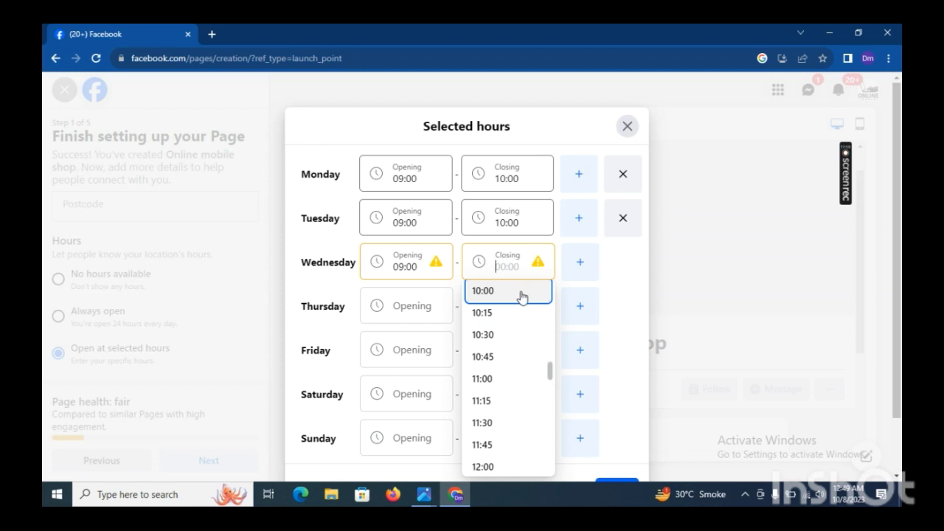
pyautogui.click(522, 293)
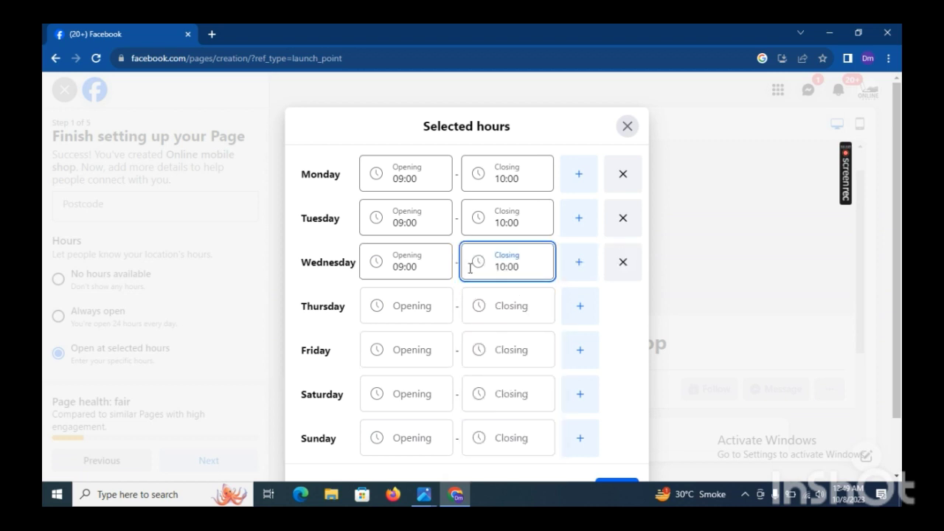
pyautogui.click(441, 306)
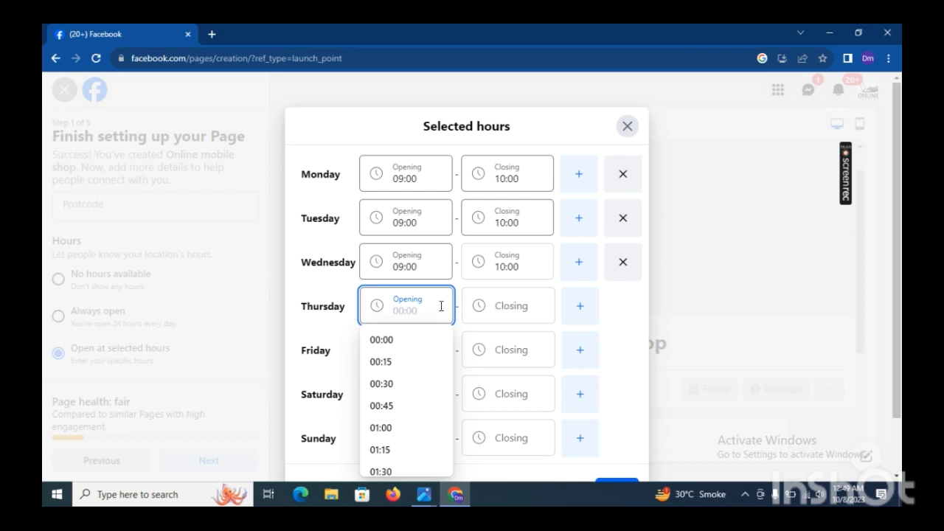
# Step: Choose 09:00 as Thursday's opening time
pyautogui.press('Down')
pyautogui.press('Down')
pyautogui.press('Down')
pyautogui.press('Down')
pyautogui.press('Down')
pyautogui.press('Down')
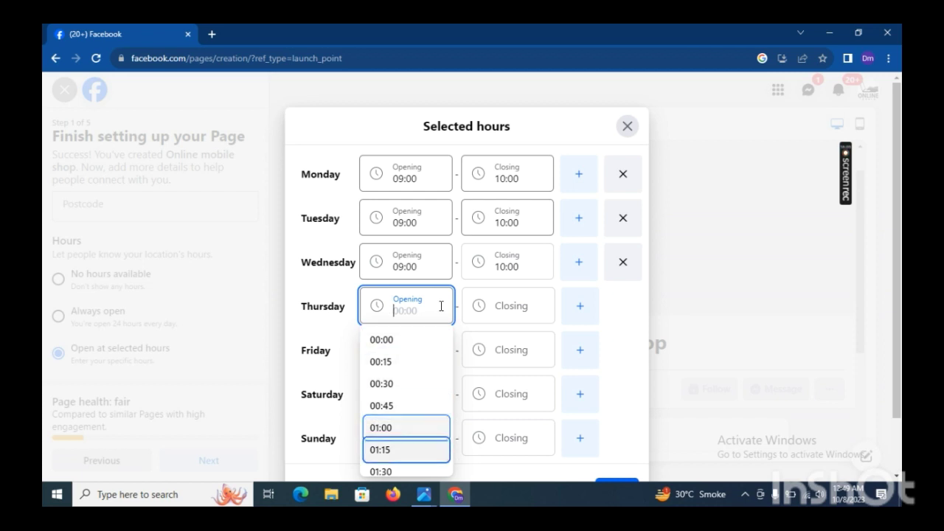
pyautogui.press('Down')
pyautogui.press('Down')
pyautogui.press('Down')
pyautogui.press('Down')
pyautogui.press('Down')
pyautogui.press('Down')
pyautogui.press('Down')
pyautogui.press('Down')
pyautogui.press('Down')
pyautogui.press('Down')
pyautogui.press('Down')
pyautogui.press('Down')
pyautogui.press('Down')
pyautogui.press('Down')
pyautogui.press('Down')
pyautogui.press('Down')
pyautogui.press('Down')
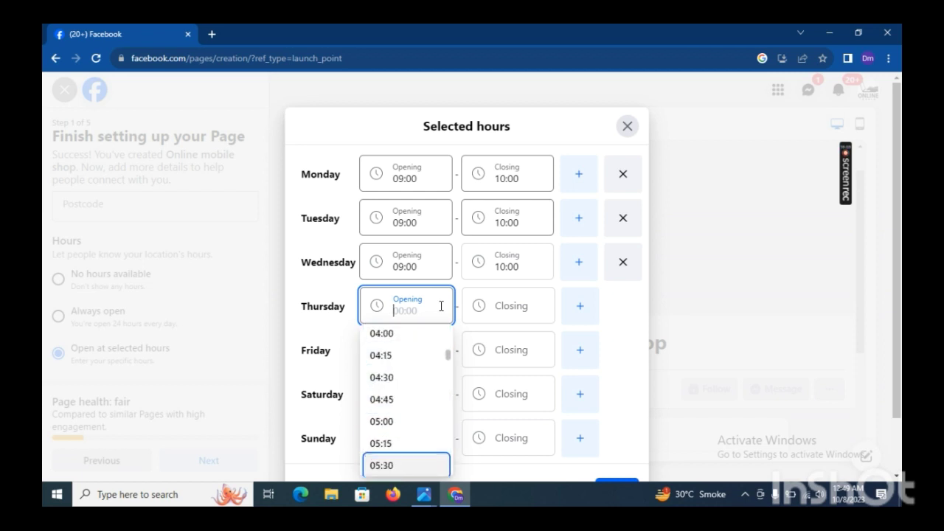
pyautogui.press('Down')
pyautogui.press('Down')
pyautogui.press('Down')
pyautogui.press('Down')
pyautogui.press('Down')
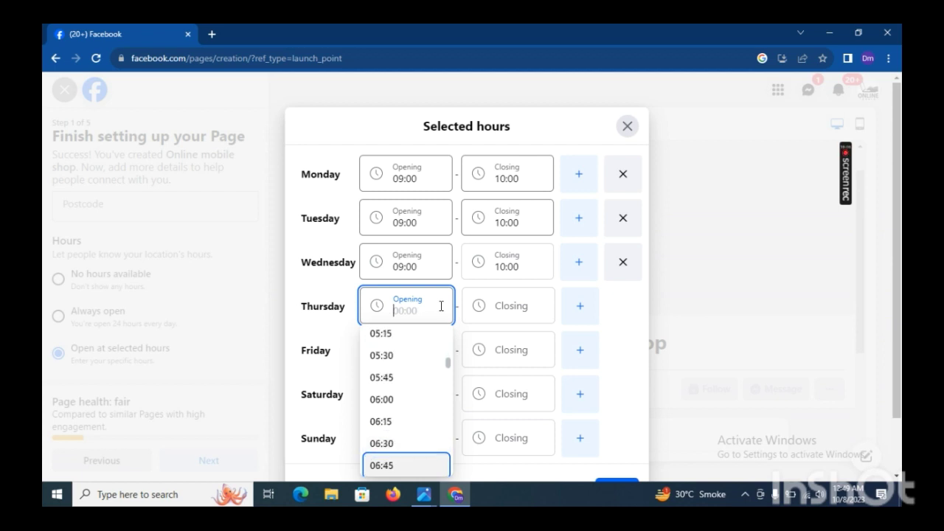
pyautogui.press('Down')
pyautogui.press('Down')
pyautogui.press('Down')
pyautogui.press('Down')
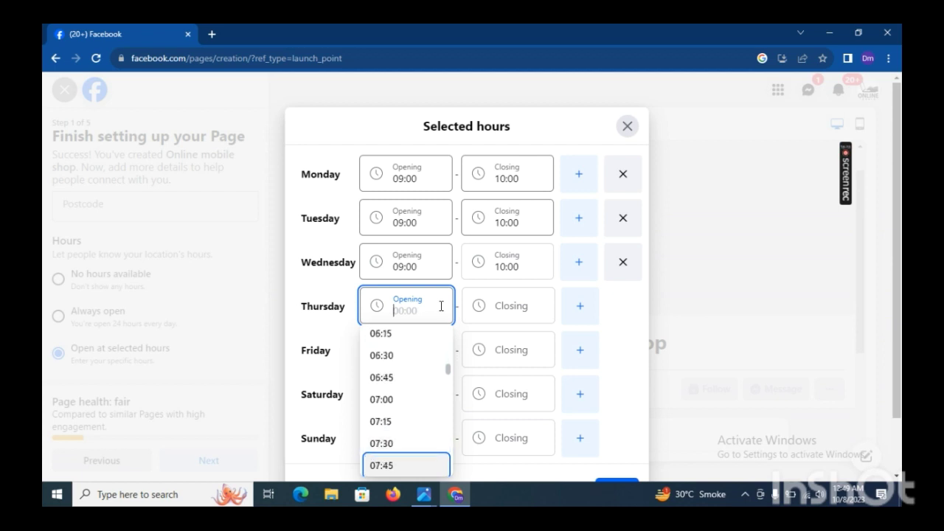
pyautogui.press('Down')
pyautogui.press('Down')
pyautogui.press('Down')
pyautogui.press('Down')
pyautogui.press('Down')
pyautogui.press('Down')
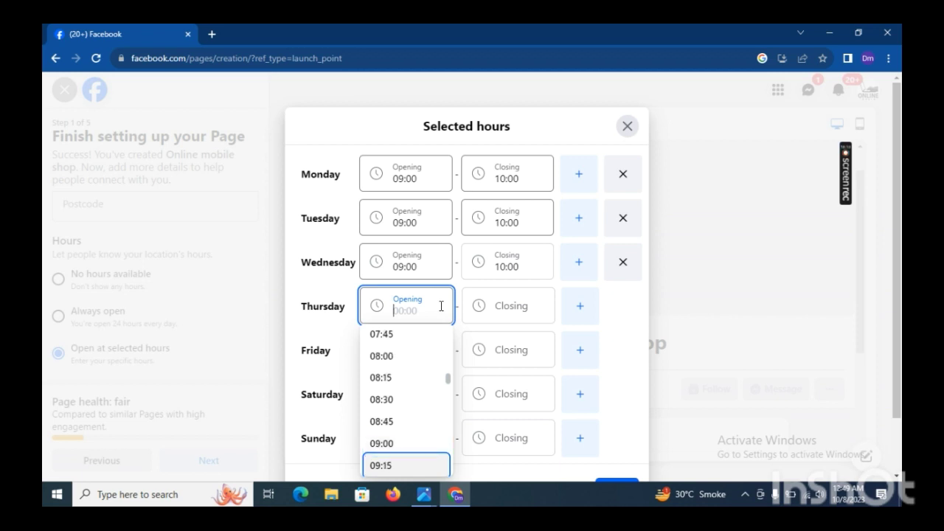
pyautogui.press('Down')
pyautogui.press('Up')
pyautogui.press('Up')
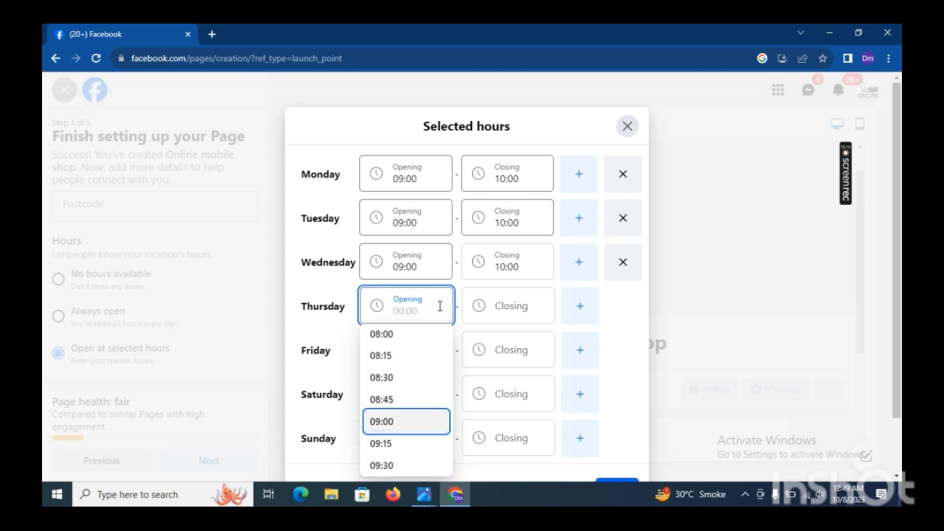
pyautogui.click(407, 421)
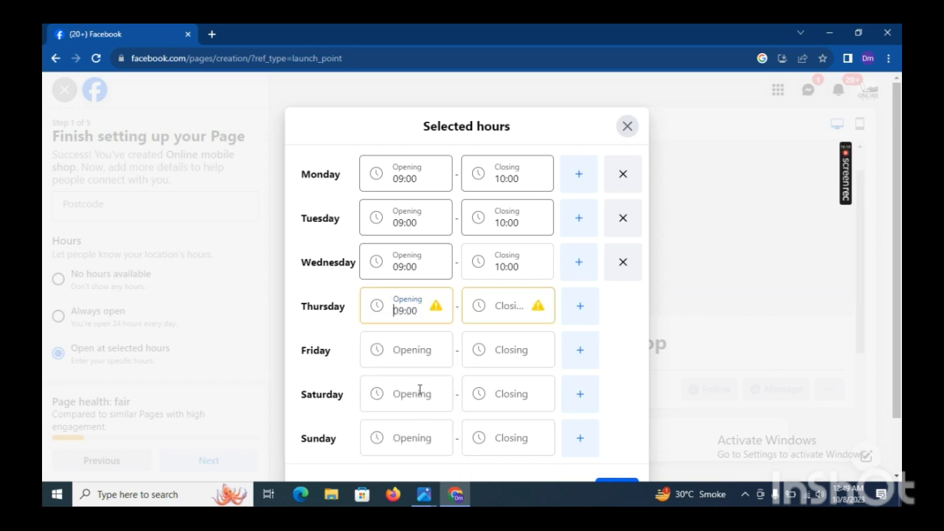
# Step: Choose 10:00 as Thursday's closing time
pyautogui.click(496, 306)
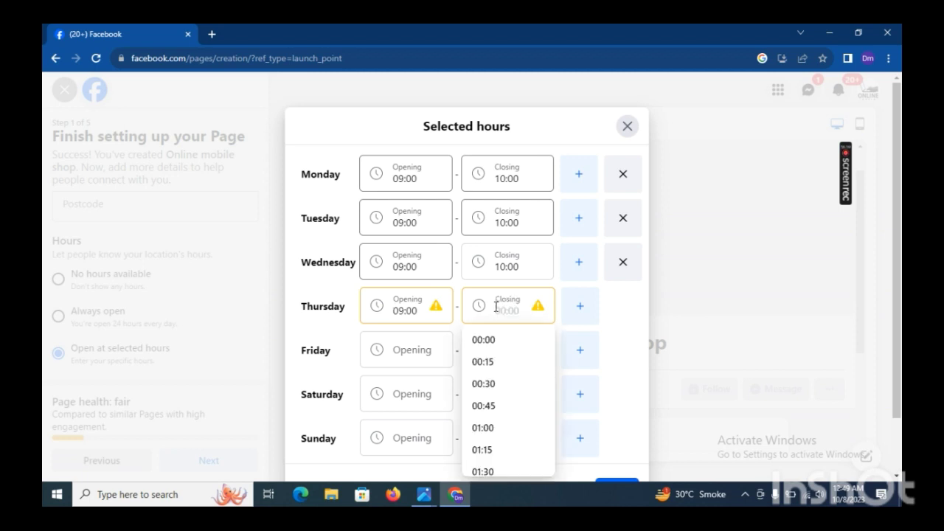
pyautogui.press('Down')
pyautogui.press('Down')
pyautogui.press('Down')
pyautogui.press('Down')
pyautogui.press('Down')
pyautogui.press('Down')
pyautogui.press('Down')
pyautogui.press('Down')
pyautogui.press('Down')
pyautogui.press('Down')
pyautogui.press('Down')
pyautogui.press('Down')
pyautogui.press('Down')
pyautogui.press('Down')
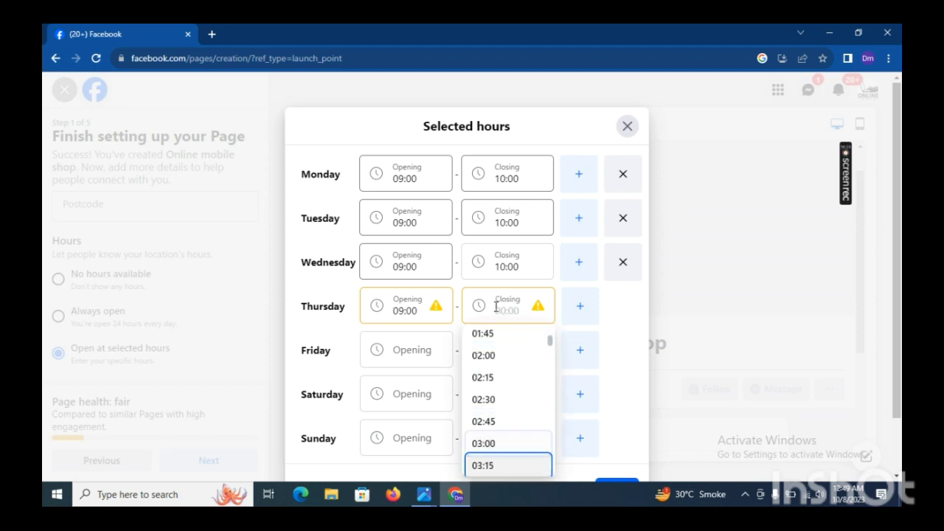
pyautogui.press('Down')
pyautogui.press('Down')
pyautogui.press('Down')
pyautogui.press('Down')
pyautogui.press('Down')
pyautogui.press('Down')
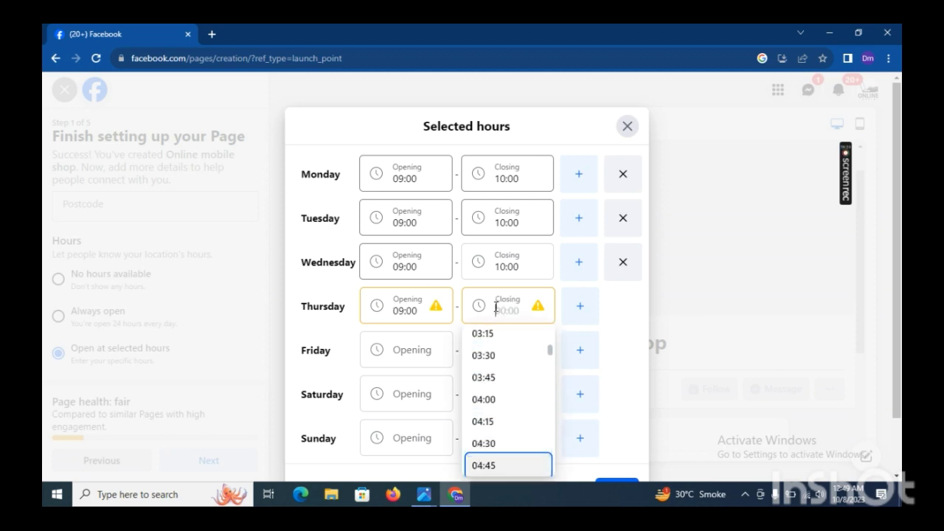
pyautogui.press('Down')
pyautogui.press('Down')
pyautogui.press('Down')
pyautogui.press('Down')
pyautogui.press('Down')
pyautogui.press('Down')
pyautogui.press('Down')
pyautogui.press('Down')
pyautogui.press('Down')
pyautogui.press('Down')
pyautogui.press('Down')
pyautogui.press('Down')
pyautogui.press('Down')
pyautogui.press('Down')
pyautogui.press('Down')
pyautogui.press('Down')
pyautogui.press('Down')
pyautogui.press('Down')
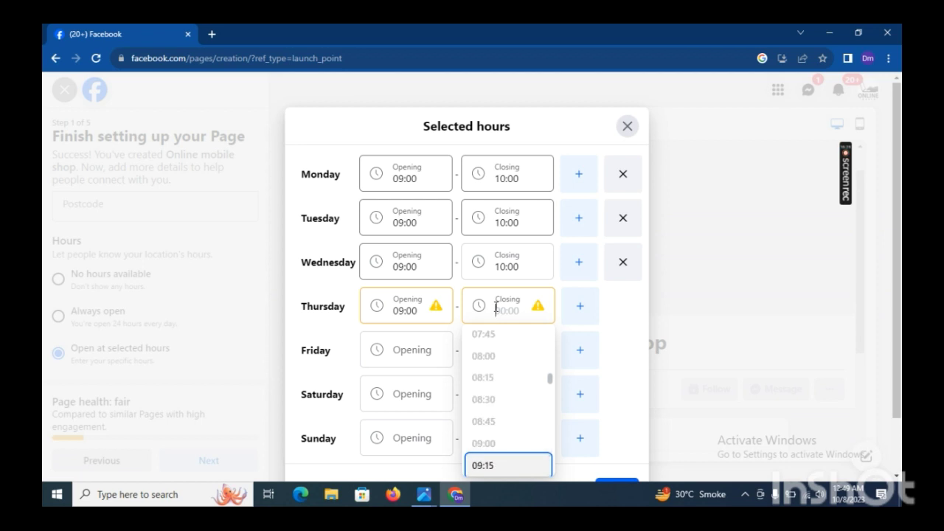
pyautogui.press('Down')
pyautogui.press('Down')
pyautogui.press('Down')
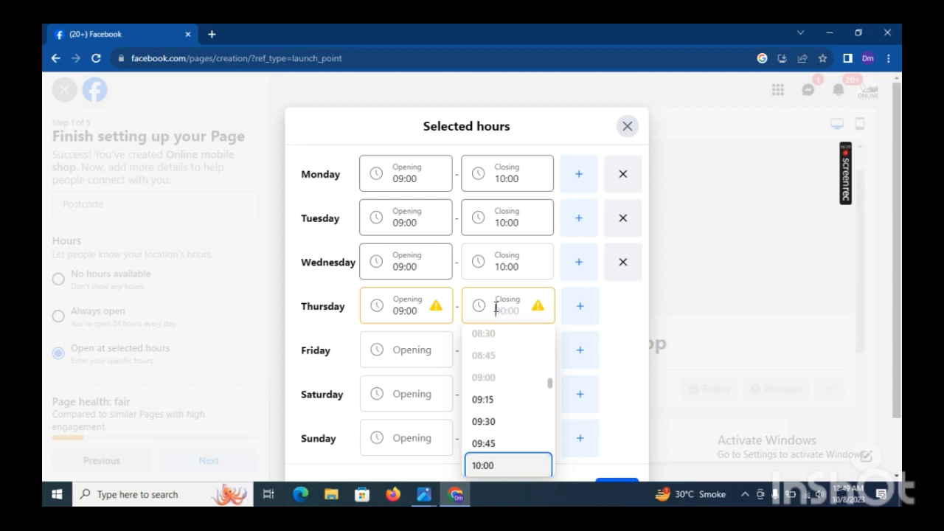
pyautogui.click(521, 466)
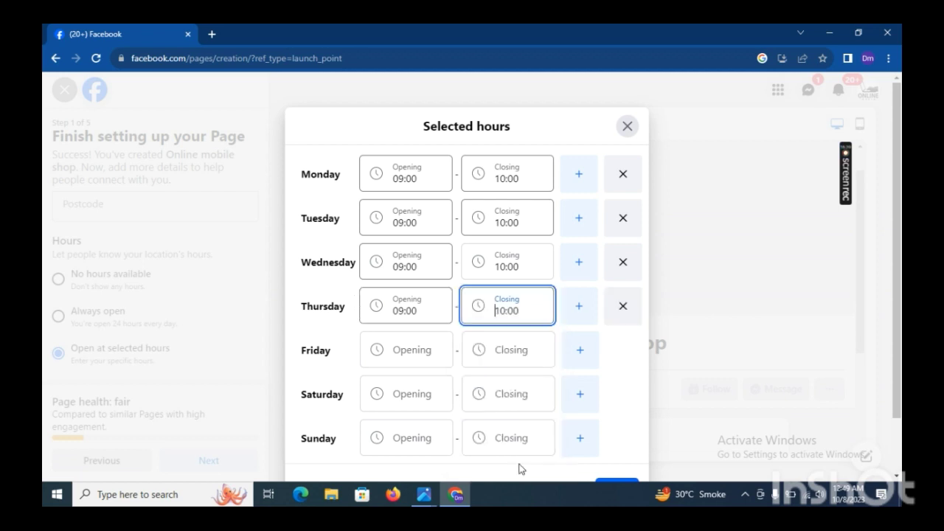
# Step: Pick 09:00 for Friday's Opening dropdown and 06:00 for its Closing dropdown
pyautogui.click(434, 342)
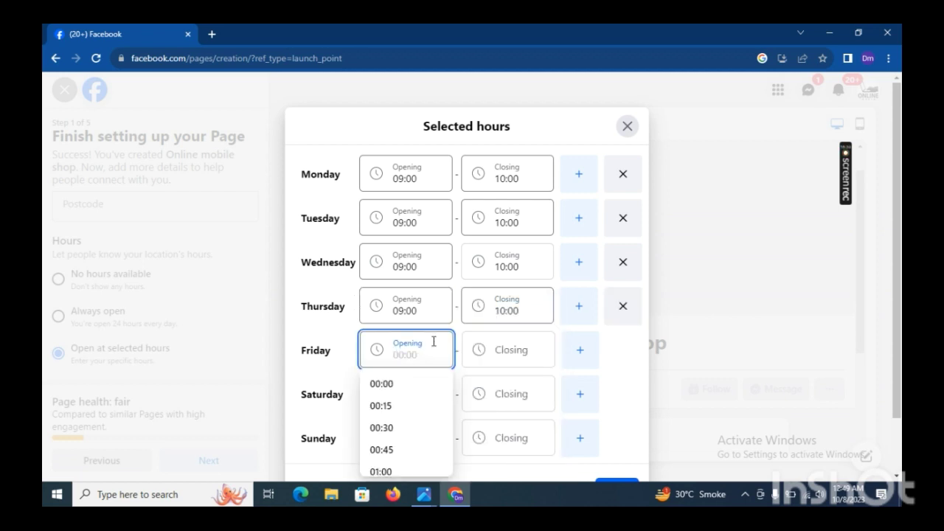
pyautogui.press('Down')
pyautogui.press('Down')
pyautogui.press('Down')
pyautogui.press('Down')
pyautogui.press('Down')
pyautogui.press('Down')
pyautogui.press('Down')
pyautogui.press('Down')
pyautogui.press('Down')
pyautogui.press('Down')
pyautogui.press('Down')
pyautogui.press('Down')
pyautogui.press('Down')
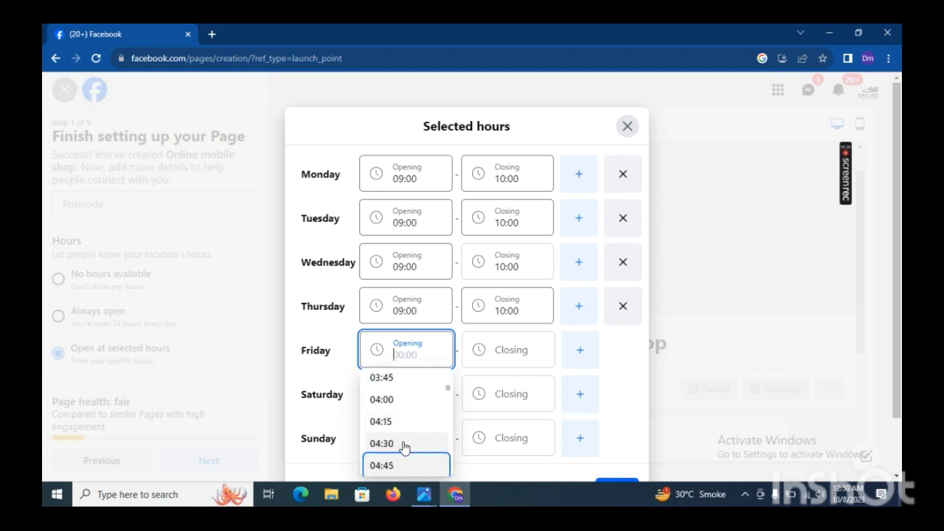
pyautogui.press('Down')
pyautogui.press('Down')
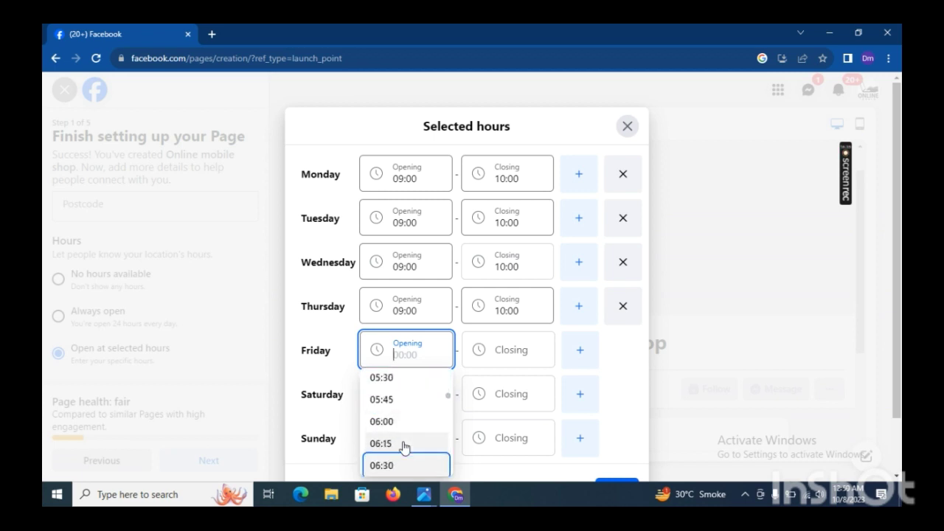
pyautogui.press('Down')
pyautogui.press('Down')
pyautogui.press('Down')
pyautogui.press('Down')
pyautogui.press('Down')
pyautogui.press('Down')
pyautogui.press('Down')
pyautogui.click(396, 447)
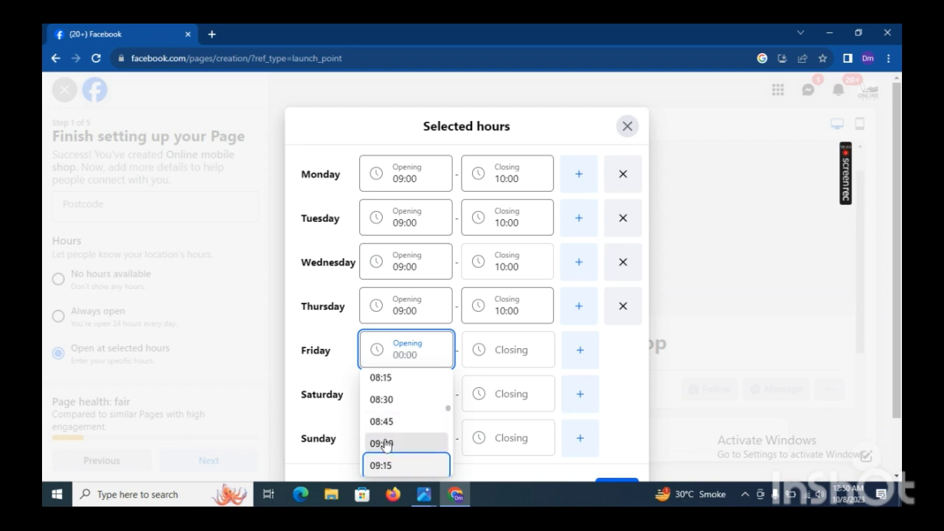
pyautogui.click(515, 351)
pyautogui.press('Down')
pyautogui.press('Down')
pyautogui.press('Down')
pyautogui.press('Down')
pyautogui.press('Down')
pyautogui.press('Down')
pyautogui.press('Down')
pyautogui.press('Down')
pyautogui.press('Down')
pyautogui.press('Down')
pyautogui.press('Down')
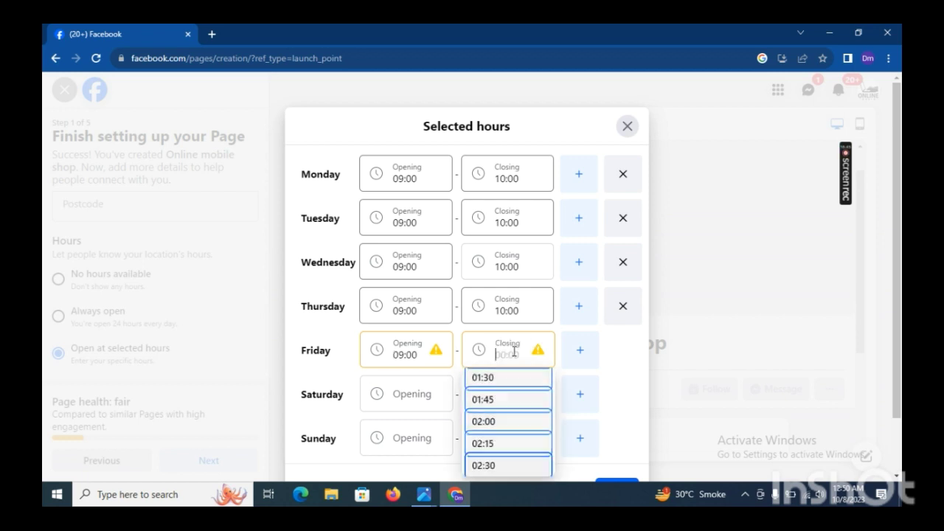
pyautogui.press('Down')
pyautogui.press('Down')
pyautogui.press('Down')
pyautogui.press('Down')
pyautogui.press('Down')
pyautogui.press('Down')
pyautogui.press('Down')
pyautogui.press('Down')
pyautogui.press('Down')
pyautogui.press('Down')
pyautogui.press('Down')
pyautogui.press('Down')
pyautogui.press('Down')
pyautogui.press('Down')
pyautogui.press('Down')
pyautogui.press('Down')
pyautogui.press('Down')
pyautogui.press('Down')
pyautogui.press('Down')
pyautogui.press('Down')
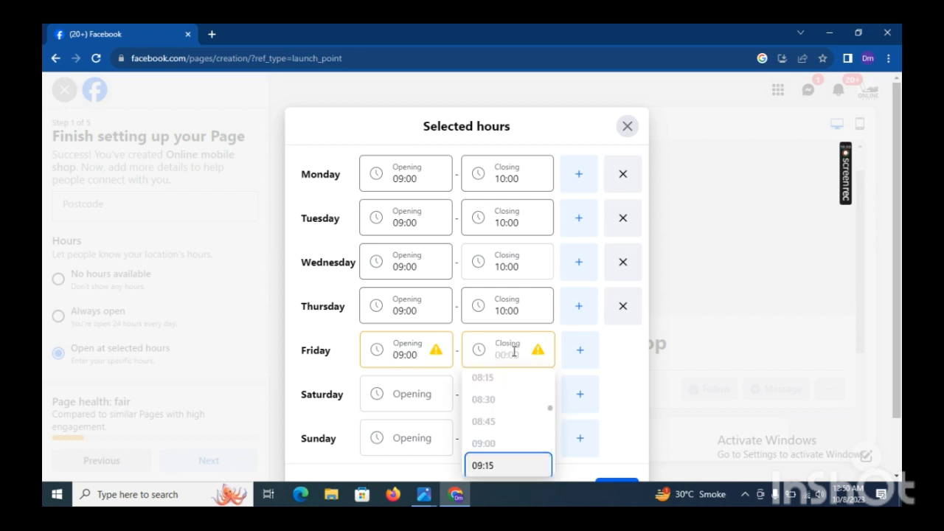
pyautogui.press('Down')
pyautogui.press('Down')
pyautogui.press('Down')
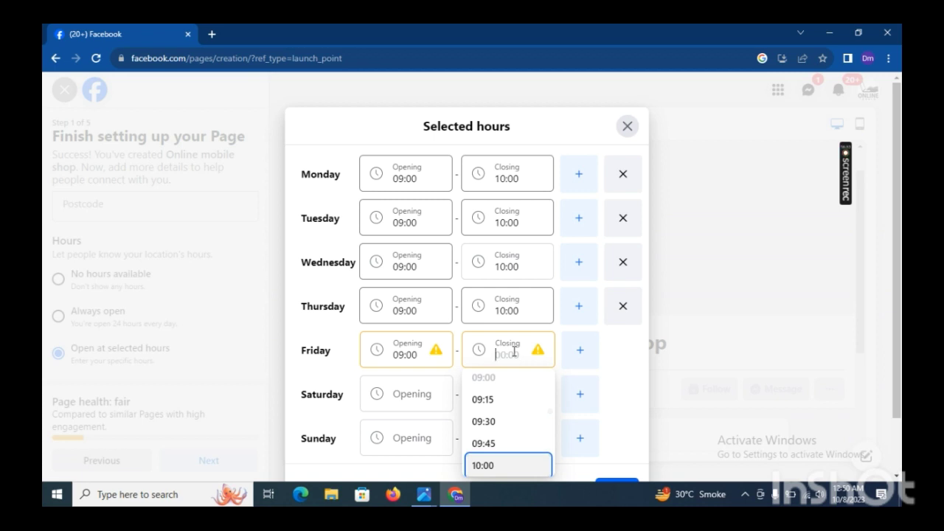
pyautogui.press('Up')
pyautogui.press('Up')
pyautogui.press('Up')
pyautogui.press('Up')
pyautogui.press('Up')
pyautogui.press('Up')
pyautogui.press('Up')
pyautogui.press('Up')
pyautogui.press('Up')
pyautogui.press('Up')
pyautogui.press('Up')
pyautogui.press('Up')
pyautogui.press('Up')
pyautogui.press('Up')
pyautogui.press('Up')
pyautogui.press('Up')
pyautogui.press('Up')
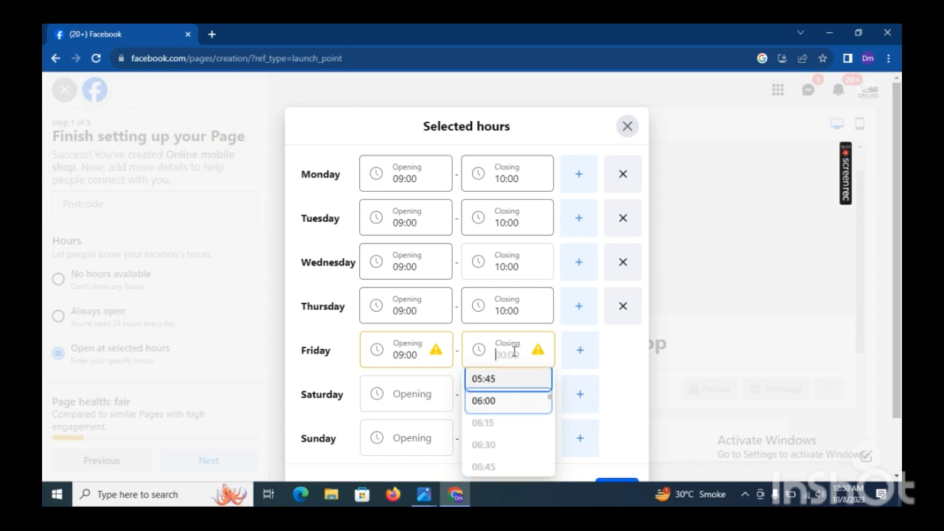
pyautogui.press('Down')
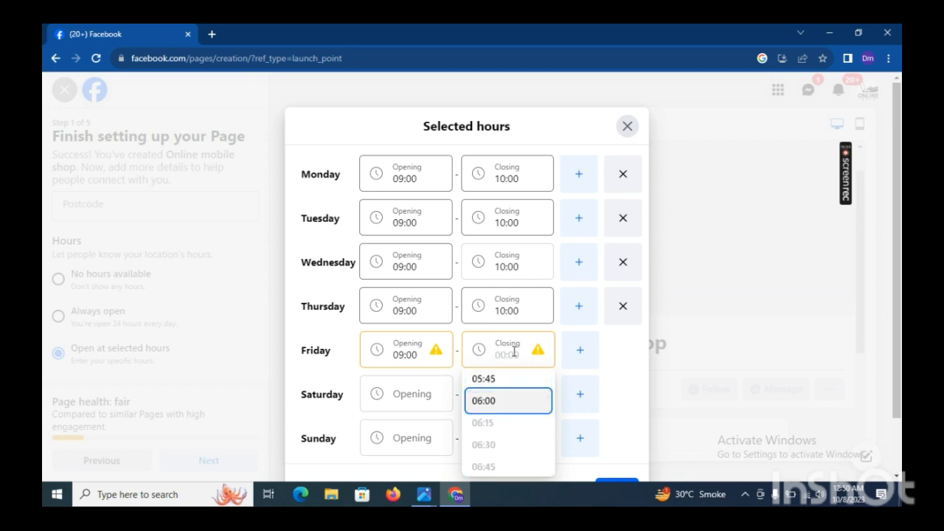
pyautogui.click(510, 400)
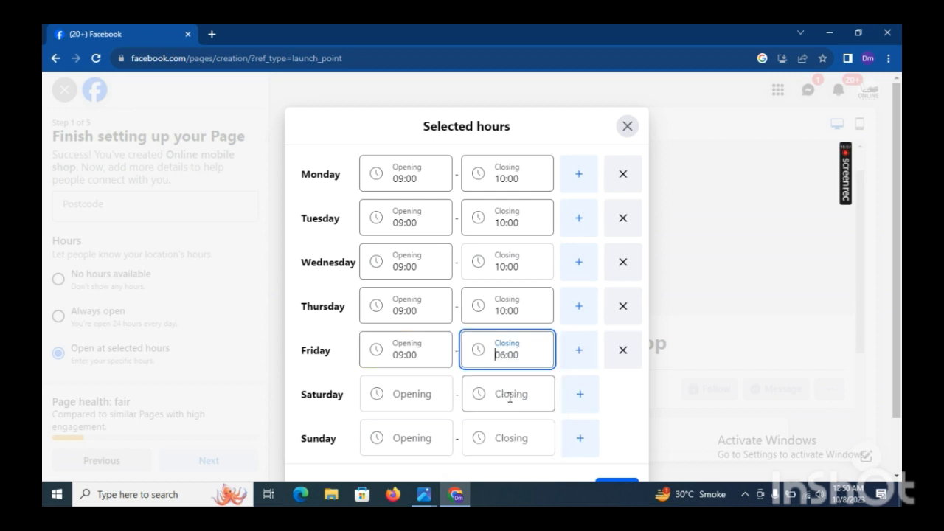
# Step: Pick 10:00 as Saturday's opening time from the Opening dropdown
pyautogui.click(412, 394)
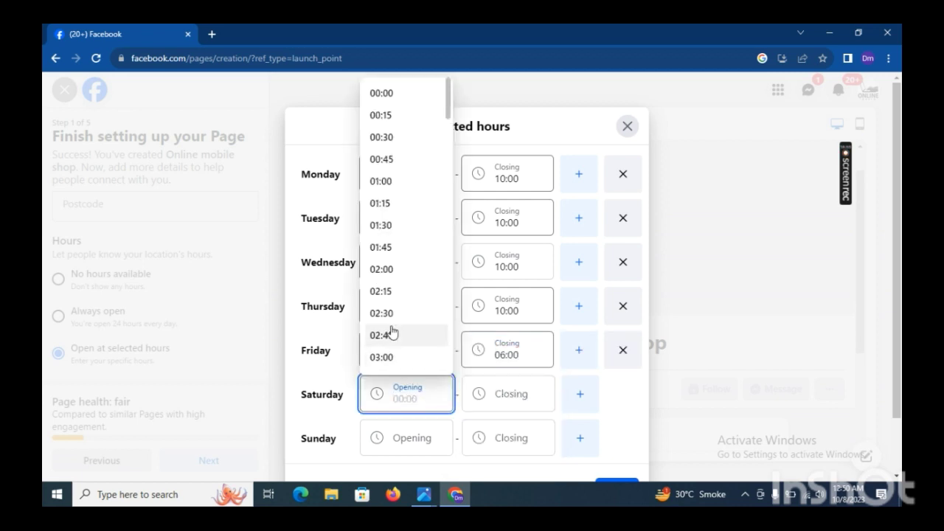
pyautogui.press('Up')
pyautogui.press('Up')
pyautogui.press('Up')
pyautogui.press('Up')
pyautogui.press('Up')
pyautogui.press('Up')
pyautogui.press('Up')
pyautogui.press('Up')
pyautogui.press('Up')
pyautogui.press('Up')
pyautogui.press('Up')
pyautogui.press('Up')
pyautogui.press('Up')
pyautogui.press('Up')
pyautogui.press('Up')
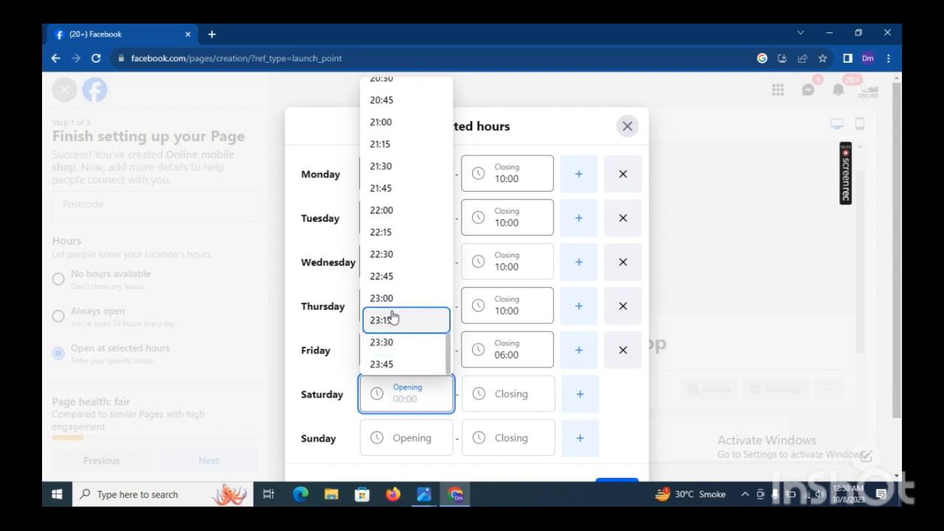
pyautogui.press('Up')
pyautogui.press('Up')
pyautogui.press('Up')
pyautogui.press('Up')
pyautogui.press('Up')
pyautogui.press('Up')
pyautogui.press('Up')
pyautogui.press('Up')
pyautogui.press('Up')
pyautogui.press('Up')
pyautogui.press('Up')
pyautogui.press('Up')
pyautogui.press('Up')
pyautogui.press('Up')
pyautogui.press('Up')
pyautogui.press('Up')
pyautogui.press('Up')
pyautogui.press('Up')
pyautogui.press('Up')
pyautogui.press('Up')
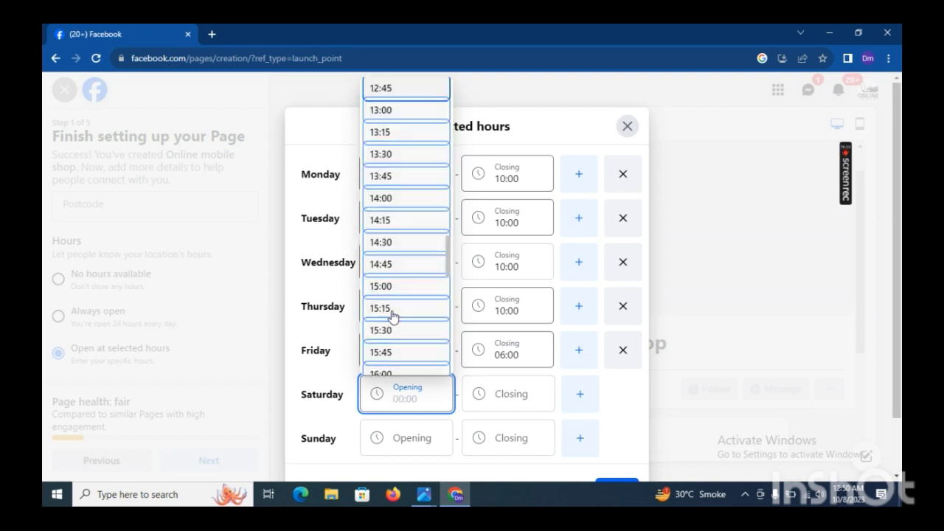
pyautogui.press('Up')
pyautogui.press('Up')
pyautogui.press('Up')
pyautogui.press('Up')
pyautogui.press('Up')
pyautogui.press('Up')
pyautogui.press('Up')
pyautogui.press('Up')
pyautogui.press('Up')
pyautogui.press('Up')
pyautogui.press('Up')
pyautogui.press('Up')
pyautogui.press('Up')
pyautogui.press('Up')
pyautogui.press('Up')
pyautogui.press('Up')
pyautogui.press('Up')
pyautogui.press('Up')
pyautogui.press('Up')
pyautogui.press('Up')
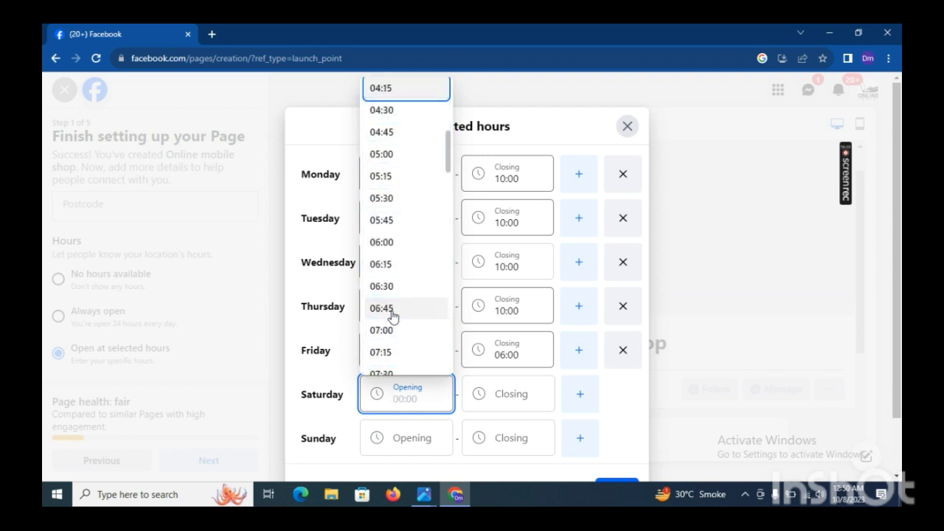
pyautogui.press('Down')
pyautogui.press('Down')
pyautogui.press('Down')
pyautogui.press('Down')
pyautogui.press('Down')
pyautogui.press('Down')
pyautogui.press('Down')
pyautogui.press('Down')
pyautogui.press('Down')
pyautogui.press('Down')
pyautogui.press('Down')
pyautogui.press('Down')
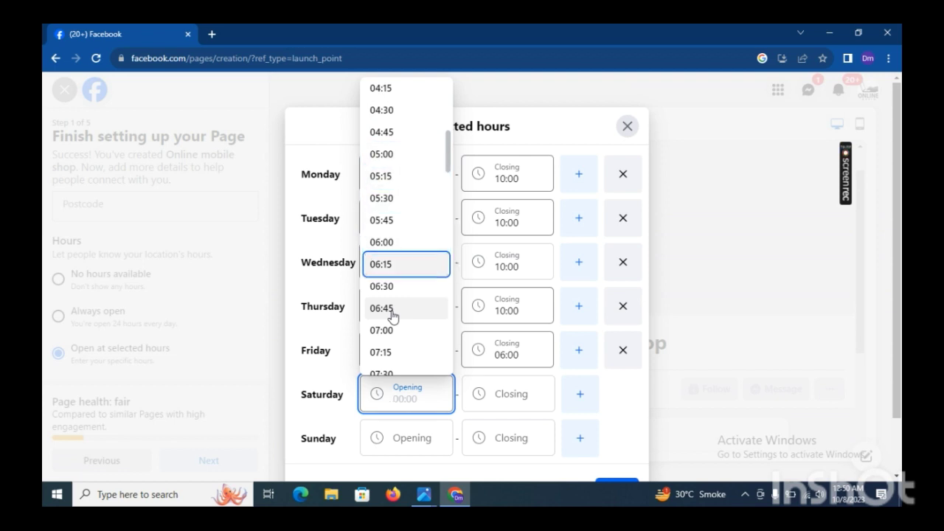
pyautogui.press('Down')
pyautogui.press('Down')
pyautogui.press('Down')
pyautogui.press('Down')
pyautogui.press('Down')
pyautogui.press('Down')
pyautogui.press('Down')
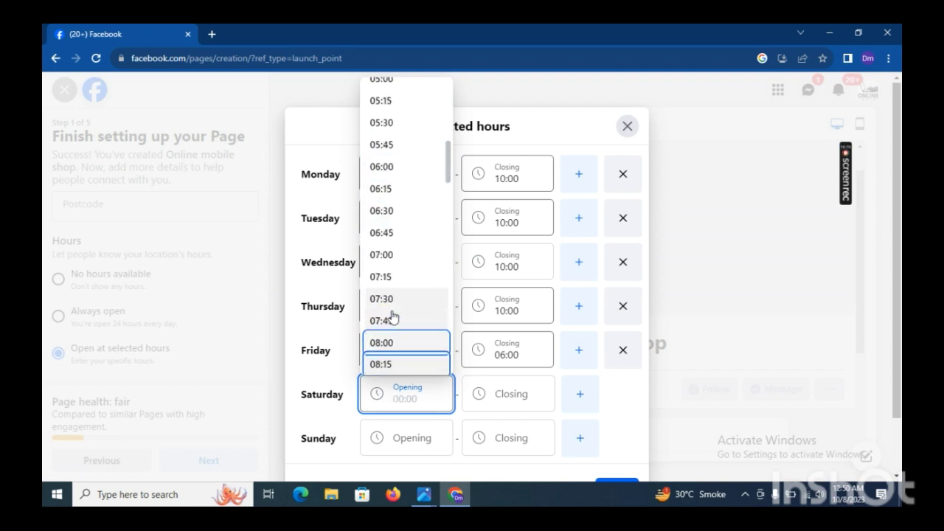
pyautogui.press('Down')
pyautogui.press('Down')
pyautogui.press('Down')
pyautogui.press('Down')
pyautogui.press('Down')
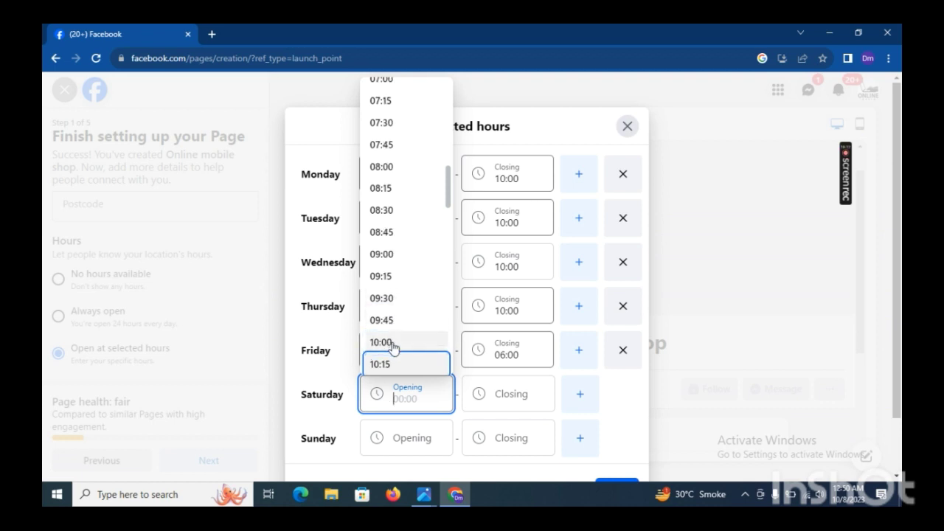
pyautogui.click(384, 342)
# Step: Set Saturday's closing time to 10:15
pyautogui.click(499, 394)
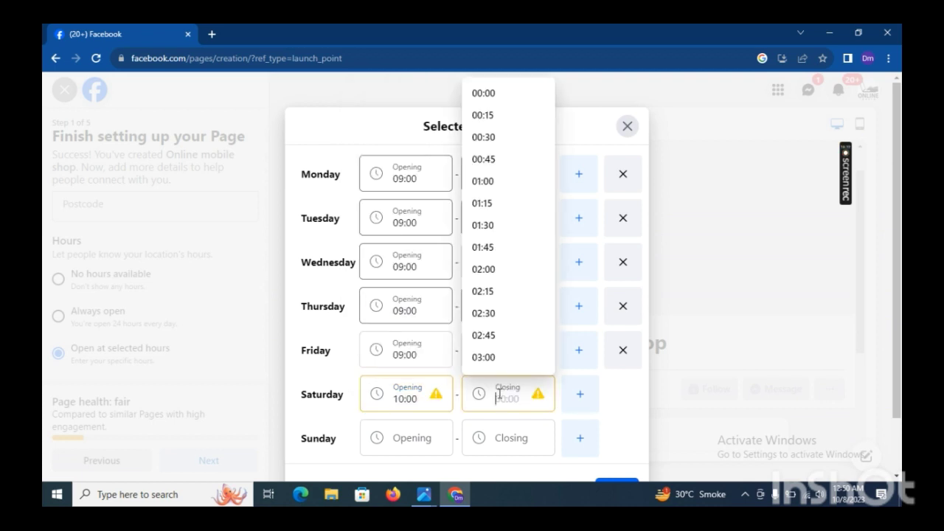
pyautogui.press('Up')
pyautogui.press('Up')
pyautogui.press('Up')
pyautogui.press('Up')
pyautogui.press('Up')
pyautogui.press('Up')
pyautogui.press('Up')
pyautogui.press('Up')
pyautogui.press('Up')
pyautogui.press('Up')
pyautogui.press('Up')
pyautogui.press('Up')
pyautogui.press('Up')
pyautogui.press('Up')
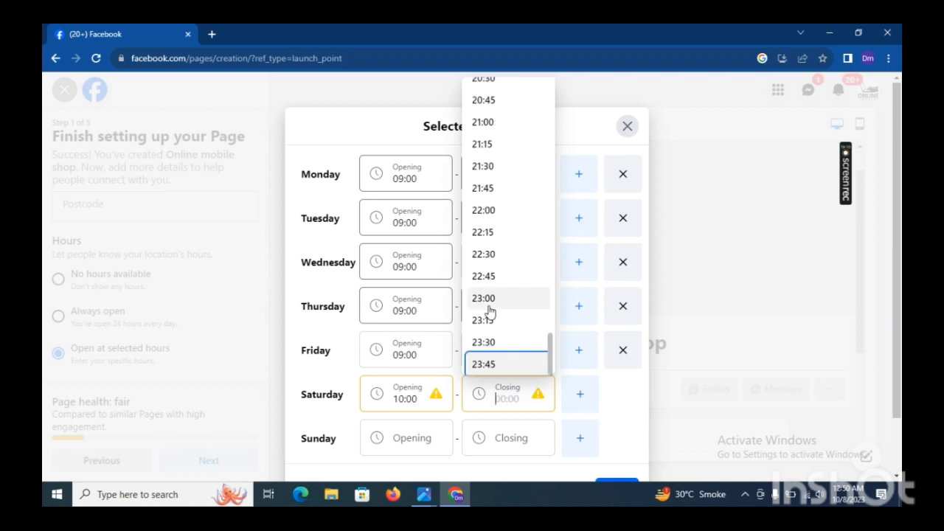
pyautogui.press('Up')
pyautogui.press('Up')
pyautogui.press('Up')
pyautogui.press('Up')
pyautogui.press('Up')
pyautogui.press('Up')
pyautogui.press('Up')
pyautogui.press('Up')
pyautogui.press('Up')
pyautogui.press('Up')
pyautogui.press('Up')
pyautogui.press('Up')
pyautogui.press('Up')
pyautogui.press('Up')
pyautogui.press('Up')
pyautogui.press('Up')
pyautogui.press('Up')
pyautogui.press('Up')
pyautogui.press('Up')
pyautogui.press('Up')
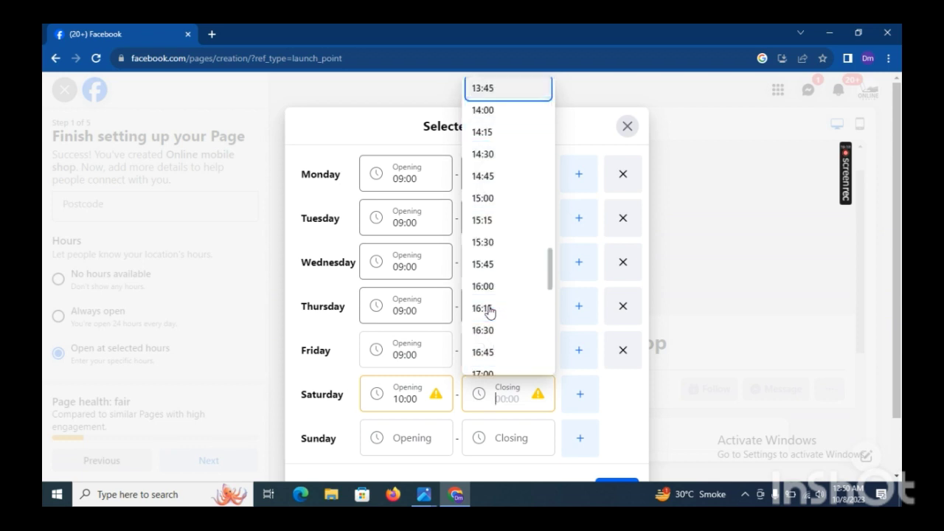
pyautogui.press('Up')
pyautogui.press('Up')
pyautogui.press('Up')
pyautogui.press('Up')
pyautogui.press('Up')
pyautogui.press('Up')
pyautogui.press('Up')
pyautogui.press('Up')
pyautogui.press('Up')
pyautogui.press('Up')
pyautogui.press('Up')
pyautogui.press('Up')
pyautogui.press('Up')
pyautogui.press('Up')
pyautogui.press('Up')
pyautogui.press('Up')
pyautogui.press('Up')
pyautogui.press('Up')
pyautogui.press('Up')
pyautogui.press('Up')
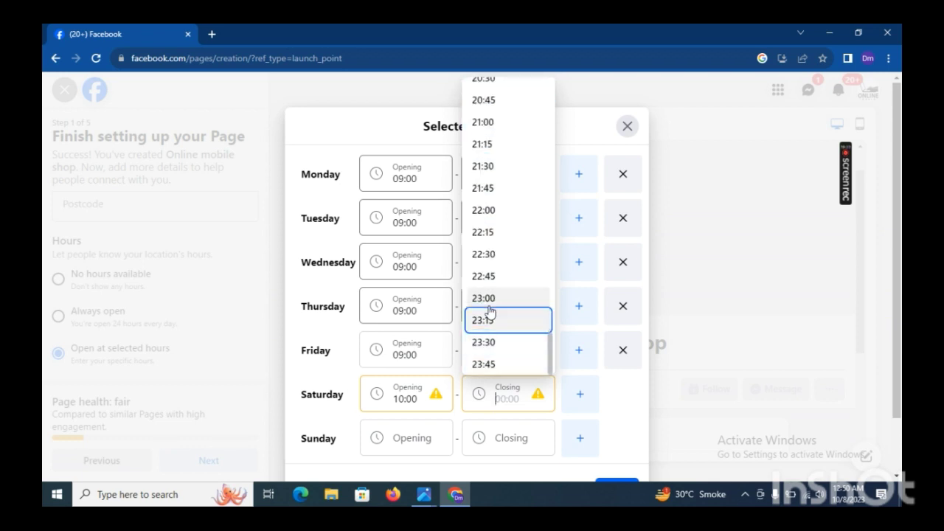
pyautogui.press('Up')
pyautogui.press('Down')
pyautogui.press('Down')
pyautogui.press('Down')
pyautogui.press('Down')
pyautogui.press('Down')
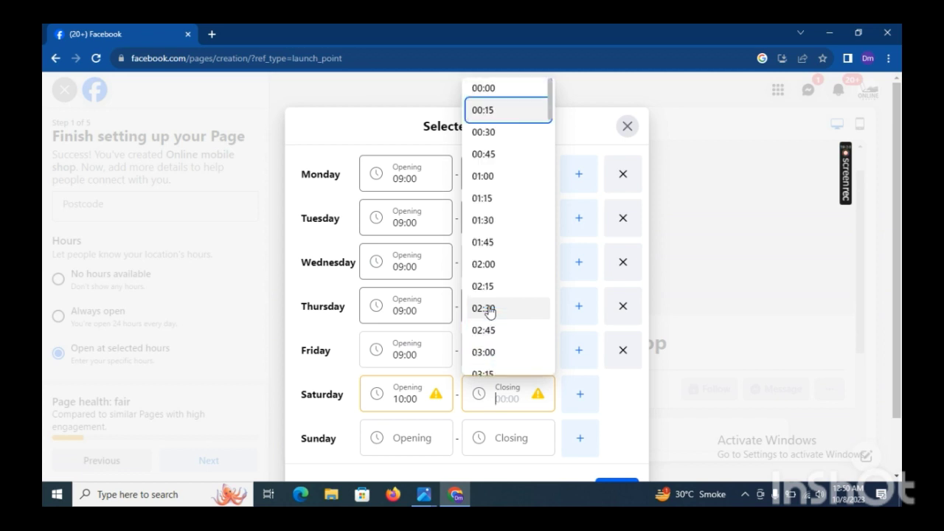
pyautogui.press('Down')
pyautogui.press('Down')
pyautogui.press('Down')
pyautogui.press('Down')
pyautogui.press('Down')
pyautogui.press('Down')
pyautogui.press('Down')
pyautogui.press('Down')
pyautogui.press('Down')
pyautogui.press('Down')
pyautogui.press('Down')
pyautogui.press('Down')
pyautogui.press('Down')
pyautogui.press('Down')
pyautogui.press('Down')
pyautogui.press('Down')
pyautogui.press('Down')
pyautogui.press('Down')
pyautogui.press('Down')
pyautogui.press('Down')
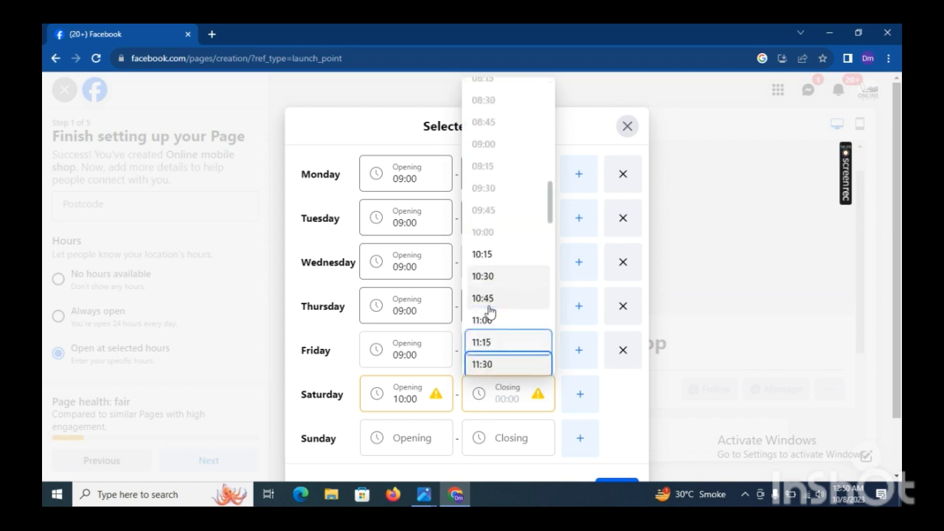
pyautogui.press('Up')
pyautogui.press('Up')
pyautogui.press('Up')
pyautogui.press('Up')
pyautogui.press('Up')
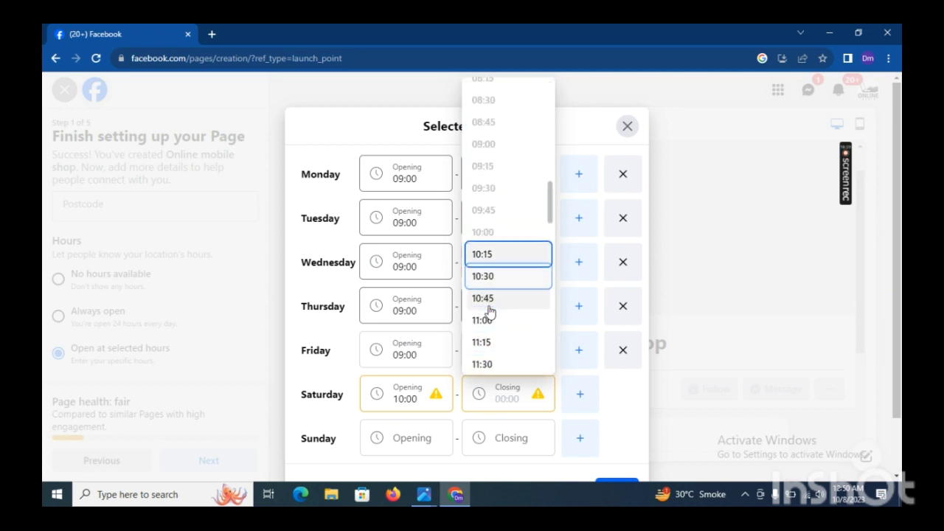
pyautogui.press('Up')
pyautogui.press('Up')
pyautogui.press('Up')
pyautogui.press('Up')
pyautogui.press('Up')
pyautogui.press('Up')
pyautogui.press('Up')
pyautogui.press('Up')
pyautogui.press('Up')
pyautogui.press('Up')
pyautogui.press('Up')
pyautogui.press('Up')
pyautogui.press('Up')
pyautogui.press('Up')
pyautogui.press('Up')
pyautogui.press('Up')
pyautogui.press('Up')
pyautogui.press('Down')
pyautogui.press('Down')
pyautogui.press('Down')
pyautogui.press('Down')
pyautogui.press('Down')
pyautogui.press('Down')
pyautogui.press('Down')
pyautogui.press('Down')
pyautogui.press('Down')
pyautogui.press('Down')
pyautogui.press('Down')
pyautogui.press('Down')
pyautogui.press('Down')
pyautogui.press('Down')
pyautogui.press('Down')
pyautogui.press('Down')
pyautogui.press('Down')
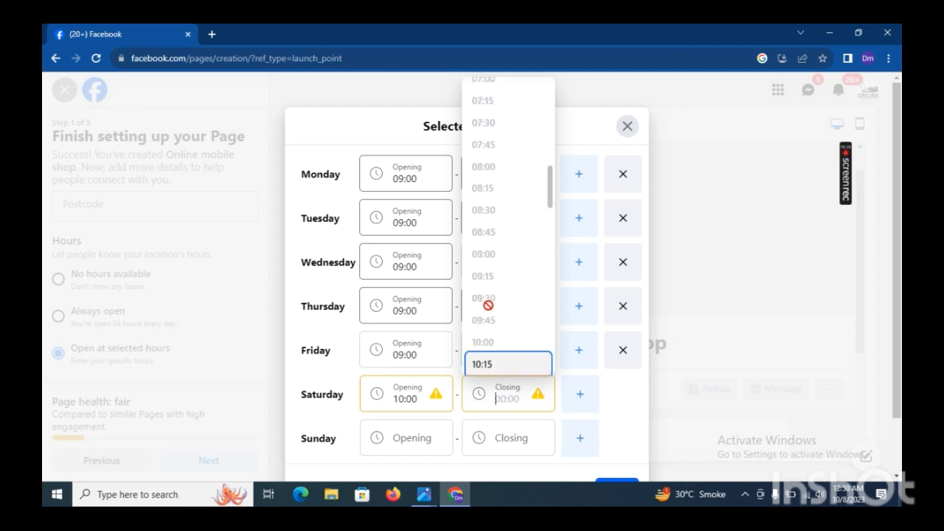
pyautogui.press('Return')
# Step: Correct Saturday's opening time to 09:00
pyautogui.click(399, 392)
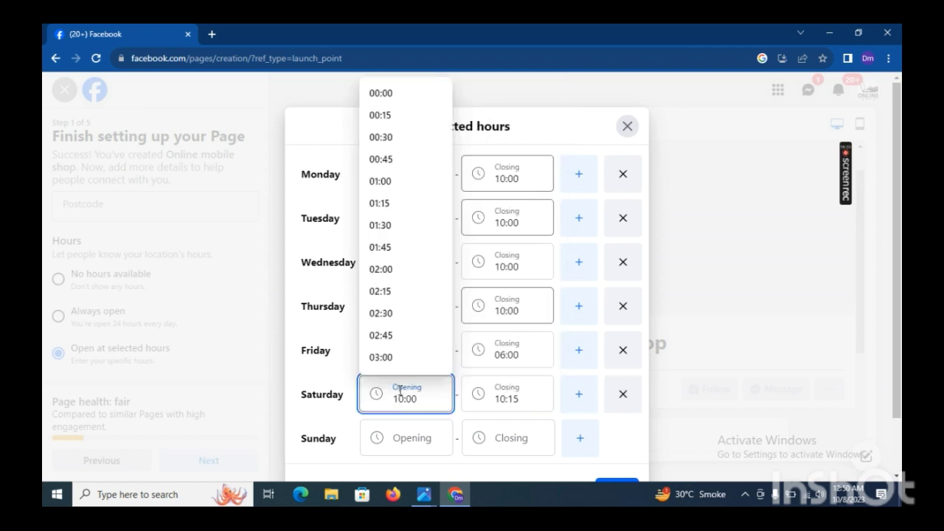
pyautogui.press('Up')
pyautogui.press('Up')
pyautogui.press('Up')
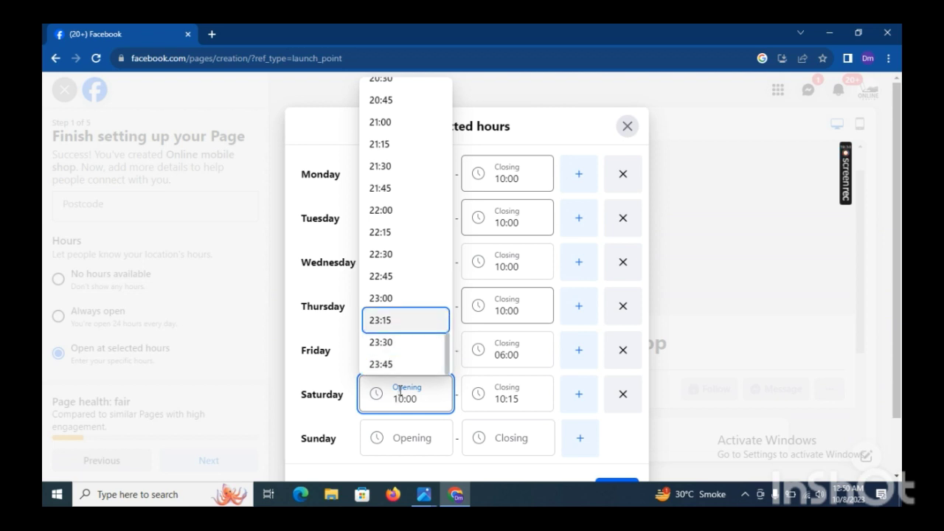
pyautogui.press('Down')
pyautogui.press('Down')
pyautogui.press('Down')
pyautogui.press('Down')
pyautogui.press('Down')
pyautogui.press('Down')
pyautogui.press('Down')
pyautogui.press('Down')
pyautogui.press('Down')
pyautogui.press('Down')
pyautogui.press('Down')
pyautogui.press('Down')
pyautogui.press('Down')
pyautogui.press('Down')
pyautogui.press('Down')
pyautogui.press('Down')
pyautogui.press('Down')
pyautogui.press('Down')
pyautogui.press('Down')
pyautogui.press('Down')
pyautogui.press('Down')
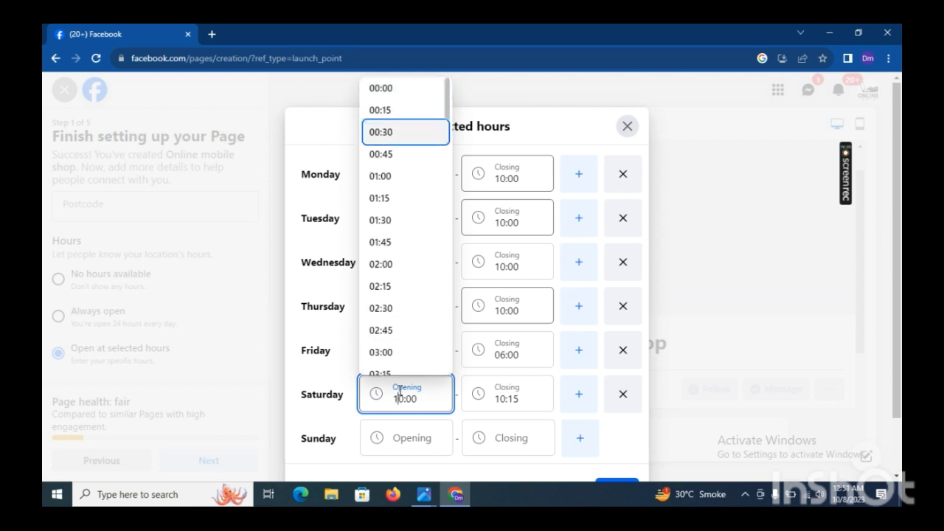
pyautogui.press('Down')
pyautogui.press('Down')
pyautogui.press('Down')
pyautogui.press('Down')
pyautogui.press('Down')
pyautogui.press('Down')
pyautogui.press('Down')
pyautogui.press('Down')
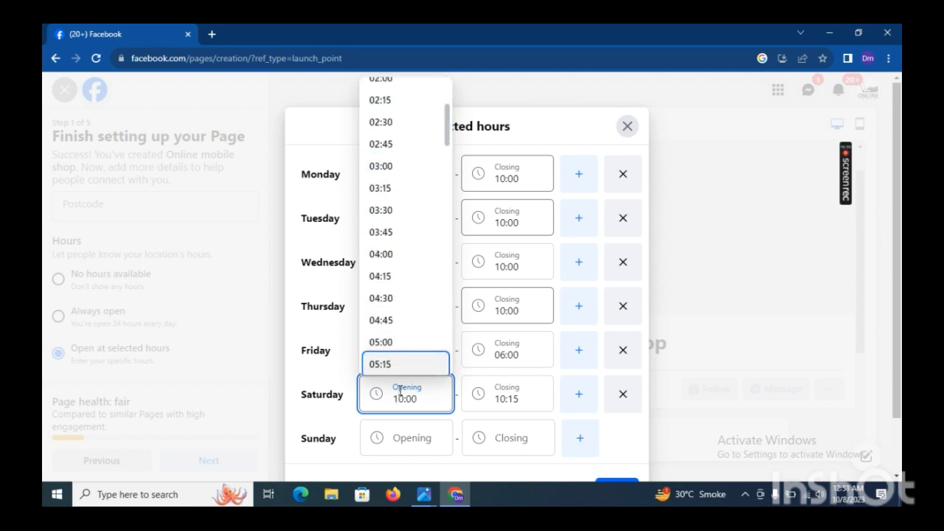
pyautogui.press('Down')
pyautogui.press('Down')
pyautogui.press('Down')
pyautogui.press('Down')
pyautogui.press('Down')
pyautogui.press('Down')
pyautogui.press('Down')
pyautogui.press('Down')
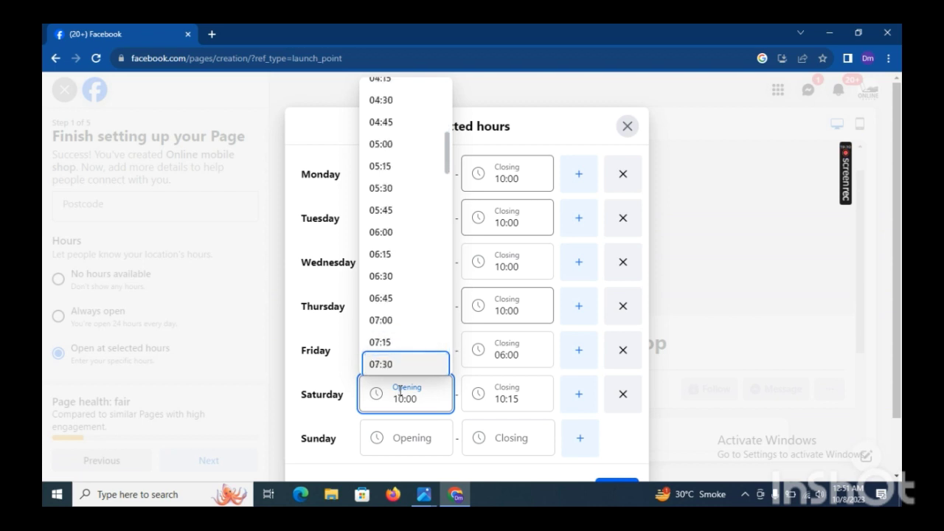
pyautogui.press('Down')
pyautogui.press('Down')
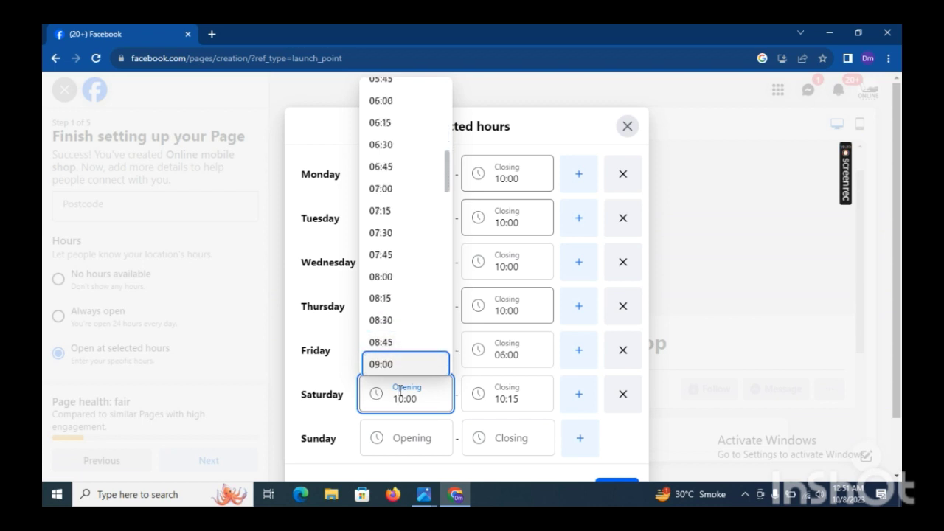
pyautogui.click(391, 364)
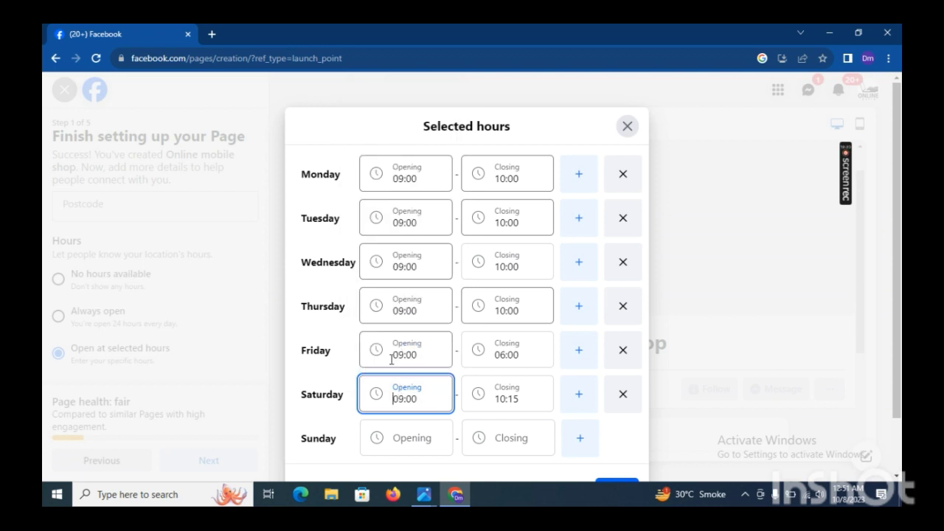
# Step: Correct Saturday's closing time to 10:30
pyautogui.click(522, 392)
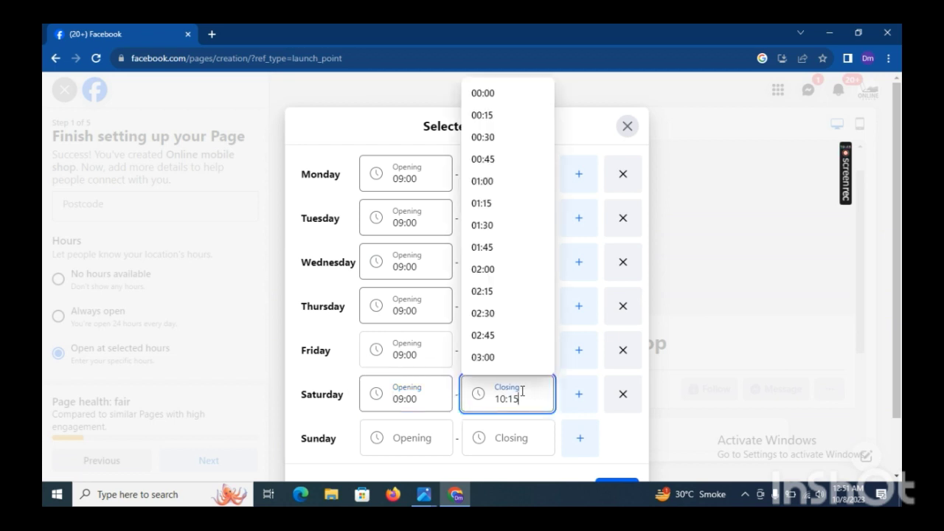
pyautogui.press('Down')
pyautogui.press('Down')
pyautogui.press('Down')
pyautogui.press('Down')
pyautogui.press('Down')
pyautogui.press('Down')
pyautogui.press('Down')
pyautogui.press('Down')
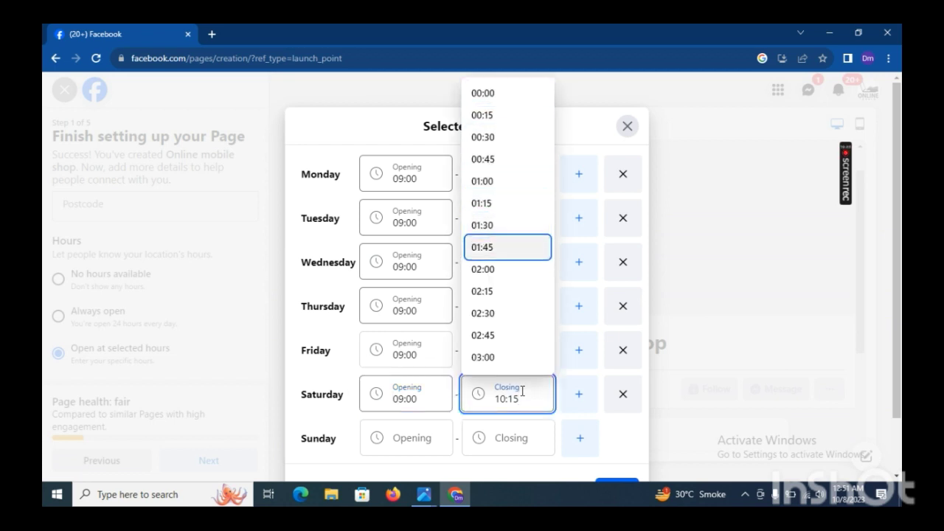
pyautogui.press('Down')
pyautogui.press('Down')
pyautogui.press('Down')
pyautogui.press('Down')
pyautogui.press('Down')
pyautogui.press('Down')
pyautogui.press('Down')
pyautogui.press('Down')
pyautogui.press('Down')
pyautogui.press('Down')
pyautogui.press('Down')
pyautogui.press('Down')
pyautogui.press('Down')
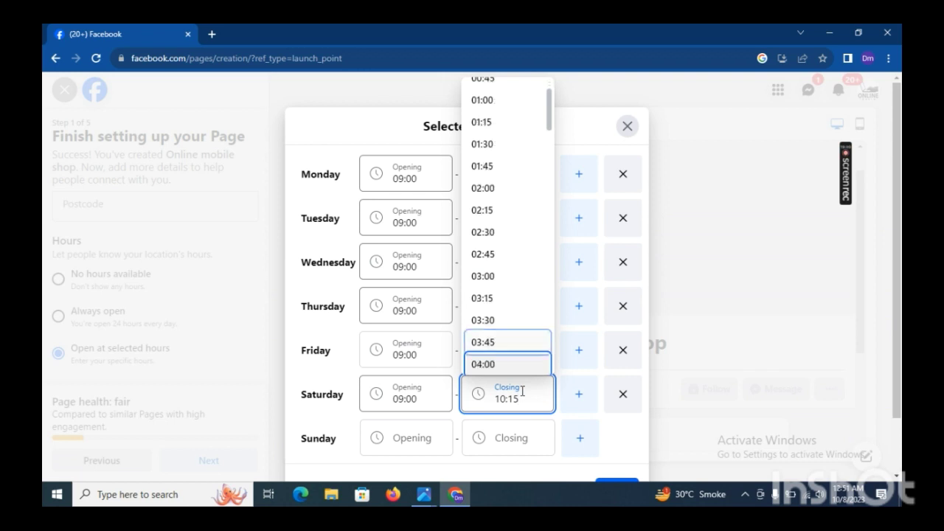
pyautogui.press('Down')
pyautogui.press('Down')
pyautogui.press('Down')
pyautogui.press('Down')
pyautogui.press('Down')
pyautogui.press('Down')
pyautogui.press('Down')
pyautogui.press('Down')
pyautogui.press('Down')
pyautogui.press('Down')
pyautogui.press('Down')
pyautogui.press('Down')
pyautogui.press('Down')
pyautogui.press('Down')
pyautogui.press('Down')
pyautogui.press('Down')
pyautogui.press('Down')
pyautogui.press('Down')
pyautogui.press('Down')
pyautogui.press('Down')
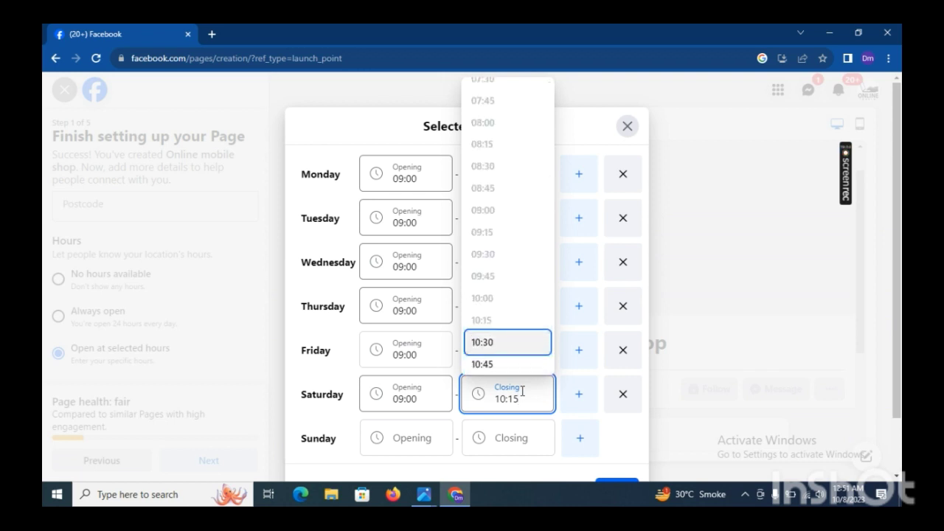
pyautogui.press('Up')
pyautogui.press('Up')
pyautogui.press('Up')
pyautogui.press('Up')
pyautogui.press('Up')
pyautogui.press('Up')
pyautogui.press('Up')
pyautogui.press('Up')
pyautogui.press('Up')
pyautogui.press('Up')
pyautogui.press('Up')
pyautogui.press('Up')
pyautogui.press('Up')
pyautogui.press('Up')
pyautogui.press('Up')
pyautogui.press('Up')
pyautogui.press('Up')
pyautogui.press('Up')
pyautogui.press('Up')
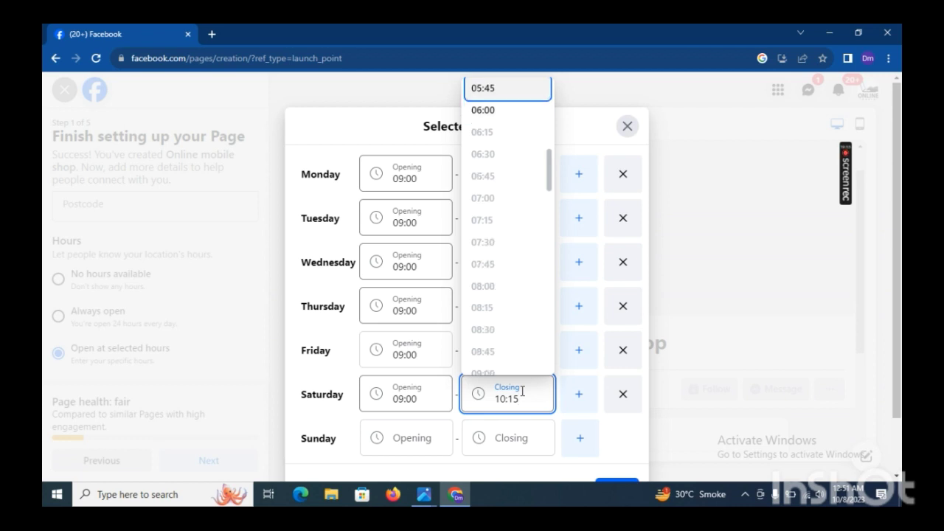
pyautogui.press('Down')
pyautogui.press('Down')
pyautogui.press('Down')
pyautogui.press('Down')
pyautogui.press('Down')
pyautogui.press('Down')
pyautogui.press('Down')
pyautogui.press('Down')
pyautogui.press('Down')
pyautogui.press('Down')
pyautogui.press('Down')
pyautogui.press('Down')
pyautogui.press('Down')
pyautogui.press('Down')
pyautogui.press('Down')
pyautogui.press('Down')
pyautogui.press('Down')
pyautogui.press('Down')
pyautogui.press('Down')
pyautogui.press('Up')
pyautogui.press('Up')
pyautogui.press('Up')
pyautogui.press('Up')
pyautogui.press('Up')
pyautogui.press('Up')
pyautogui.press('Up')
pyautogui.press('Up')
pyautogui.press('Up')
pyautogui.press('Up')
pyautogui.press('Up')
pyautogui.press('Up')
pyautogui.press('Up')
pyautogui.press('Up')
pyautogui.press('Up')
pyautogui.press('Up')
pyautogui.press('Up')
pyautogui.press('Up')
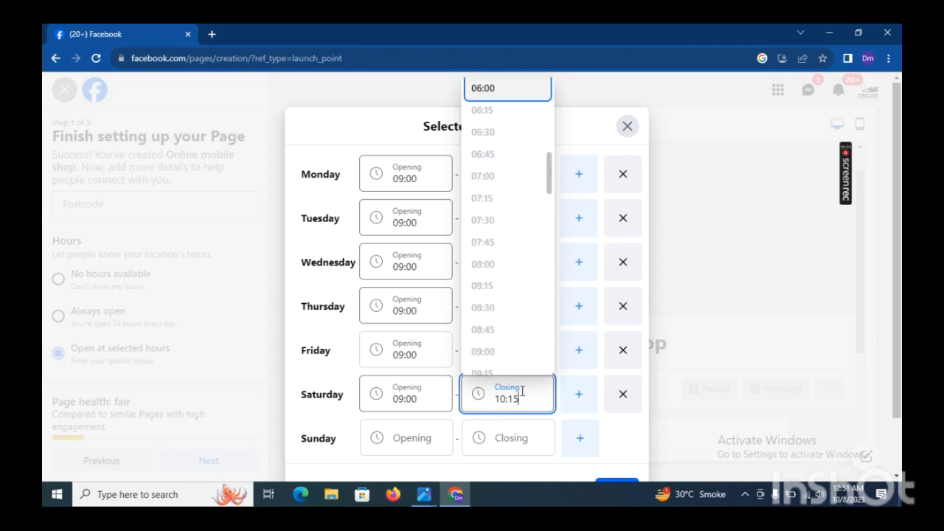
pyautogui.press('Up')
pyautogui.press('Up')
pyautogui.press('Down')
pyautogui.press('Down')
pyautogui.press('Down')
pyautogui.press('Down')
pyautogui.press('Down')
pyautogui.press('Down')
pyautogui.press('Down')
pyautogui.press('Down')
pyautogui.press('Down')
pyautogui.press('Down')
pyautogui.press('Down')
pyautogui.press('Down')
pyautogui.press('Down')
pyautogui.press('Down')
pyautogui.press('Down')
pyautogui.press('Down')
pyautogui.press('Down')
pyautogui.press('Down')
pyautogui.press('Down')
pyautogui.press('Down')
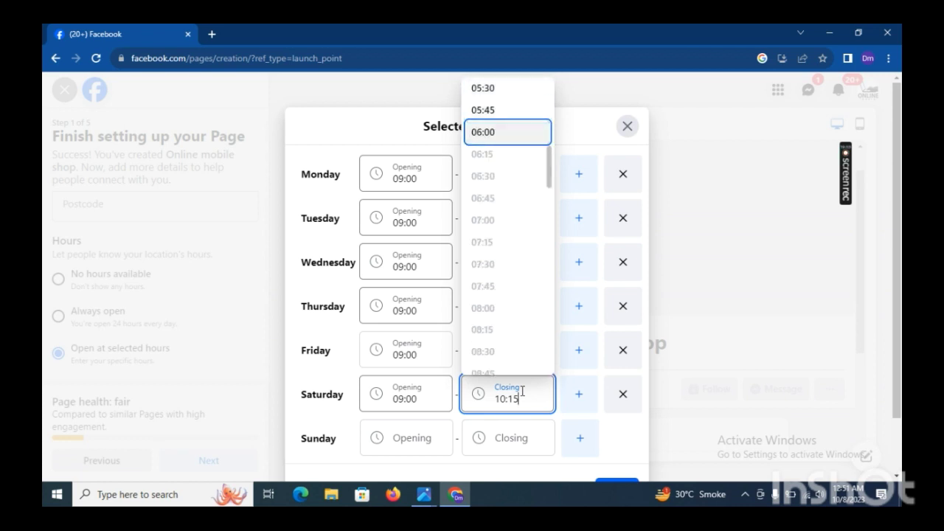
pyautogui.press('Down')
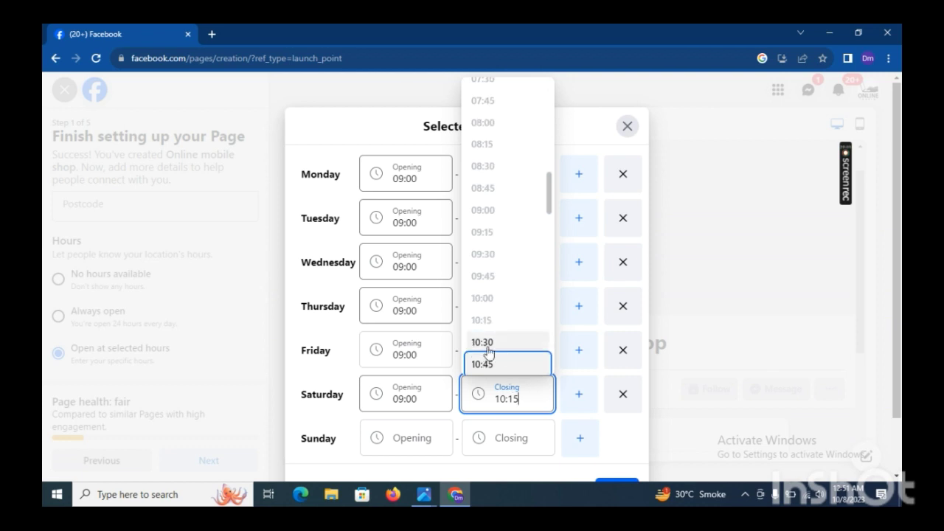
pyautogui.click(493, 344)
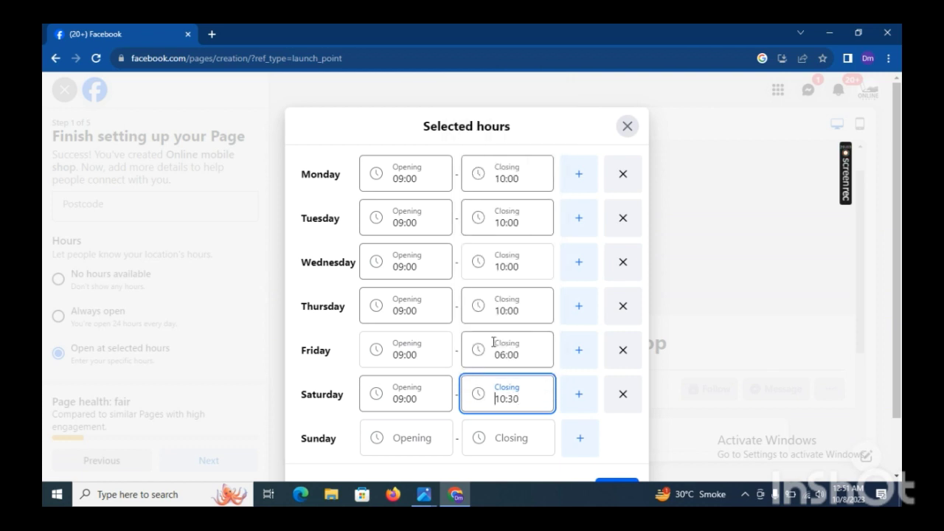
# Step: Set Sunday's opening time to 09:00
pyautogui.click(396, 439)
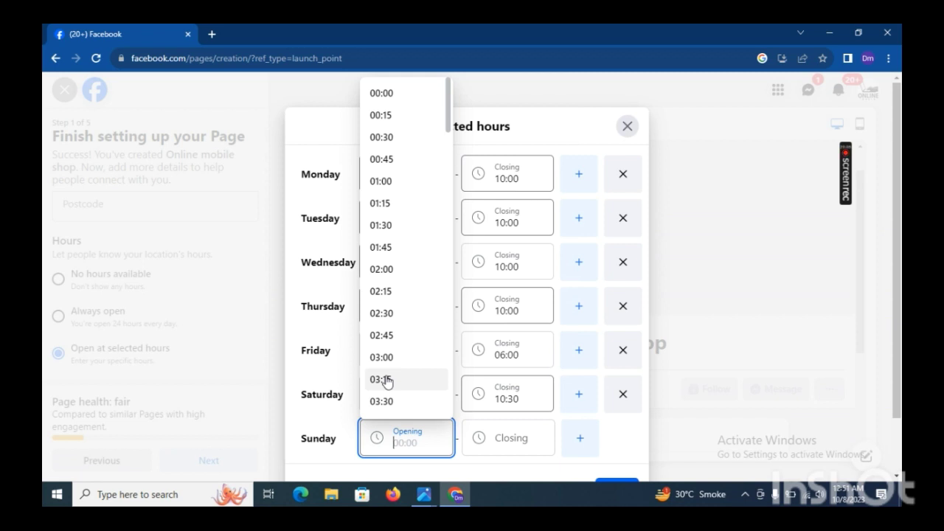
pyautogui.press('Down')
pyautogui.press('Down')
pyautogui.press('Down')
pyautogui.press('Down')
pyautogui.press('Down')
pyautogui.press('Down')
pyautogui.press('Down')
pyautogui.press('Down')
pyautogui.press('Down')
pyautogui.press('Down')
pyautogui.press('Down')
pyautogui.press('Down')
pyautogui.press('Down')
pyautogui.press('Down')
pyautogui.press('Down')
pyautogui.press('Down')
pyautogui.press('Down')
pyautogui.press('Down')
pyautogui.press('Down')
pyautogui.press('Down')
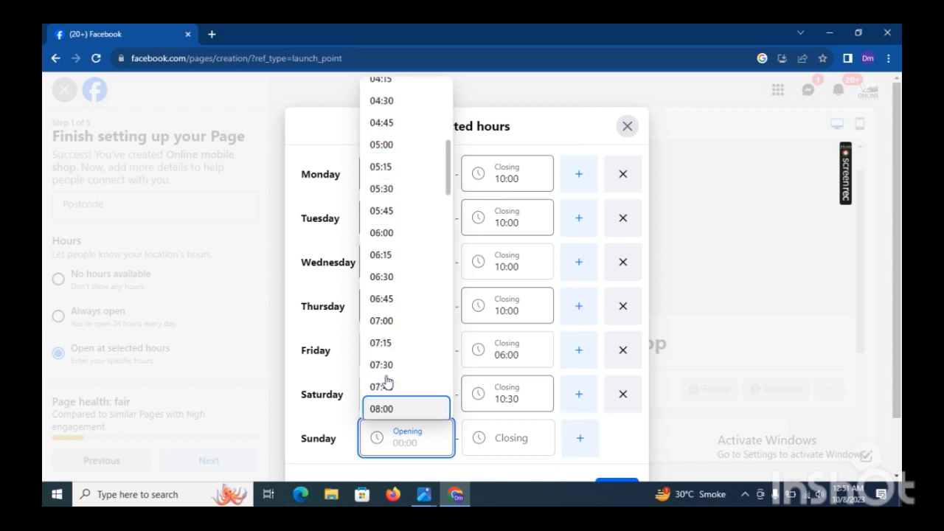
pyautogui.press('Down')
pyautogui.press('Down')
pyautogui.press('Down')
pyautogui.press('Down')
pyautogui.press('Down')
pyautogui.press('Down')
pyautogui.press('Down')
pyautogui.press('Down')
pyautogui.press('Down')
pyautogui.press('Down')
pyautogui.press('Down')
pyautogui.press('Down')
pyautogui.press('Down')
pyautogui.press('Down')
pyautogui.press('Down')
pyautogui.press('Down')
pyautogui.press('Down')
pyautogui.press('Down')
pyautogui.press('Down')
pyautogui.press('Down')
pyautogui.press('Up')
pyautogui.press('Up')
pyautogui.press('Up')
pyautogui.press('Up')
pyautogui.press('Up')
pyautogui.press('Up')
pyautogui.press('Up')
pyautogui.press('Up')
pyautogui.press('Up')
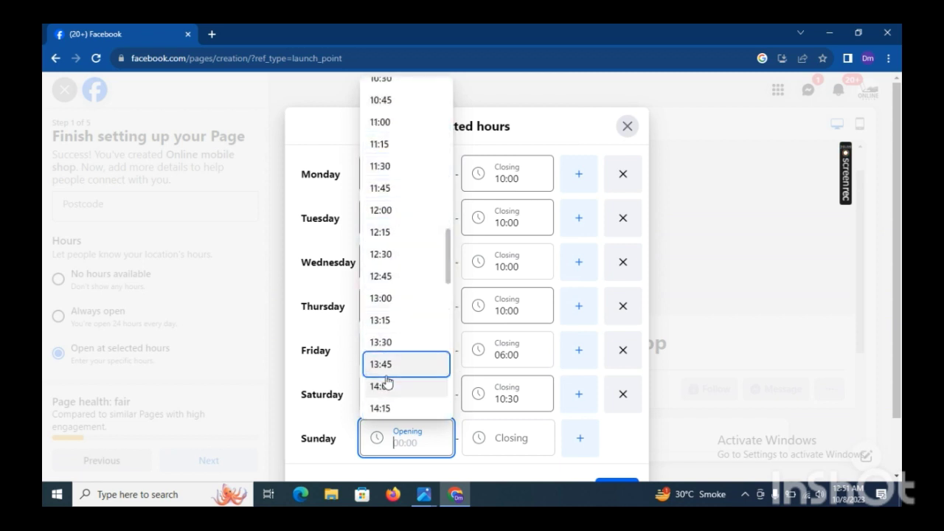
pyautogui.press('Up')
pyautogui.press('Up')
pyautogui.press('Up')
pyautogui.press('Up')
pyautogui.press('Up')
pyautogui.press('Up')
pyautogui.press('Up')
pyautogui.press('Up')
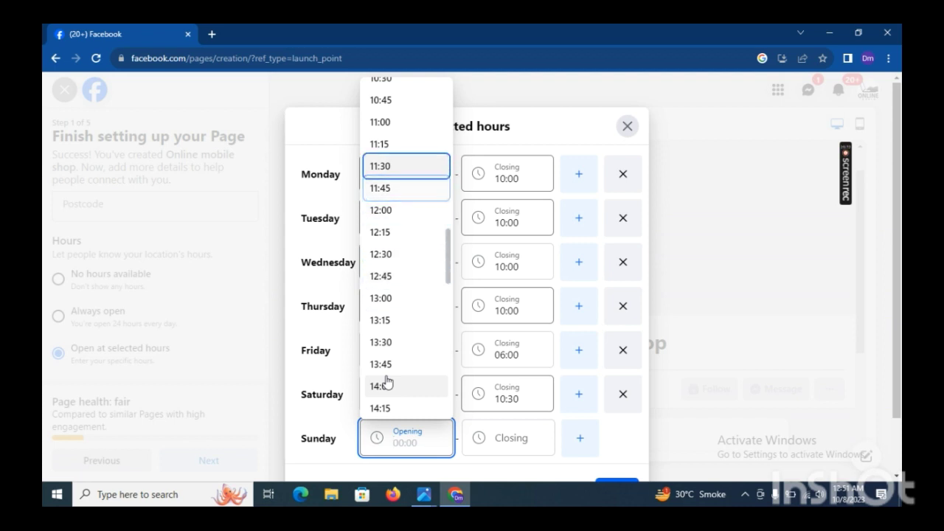
pyautogui.press('Up')
pyautogui.press('Up')
pyautogui.press('Up')
pyautogui.press('Up')
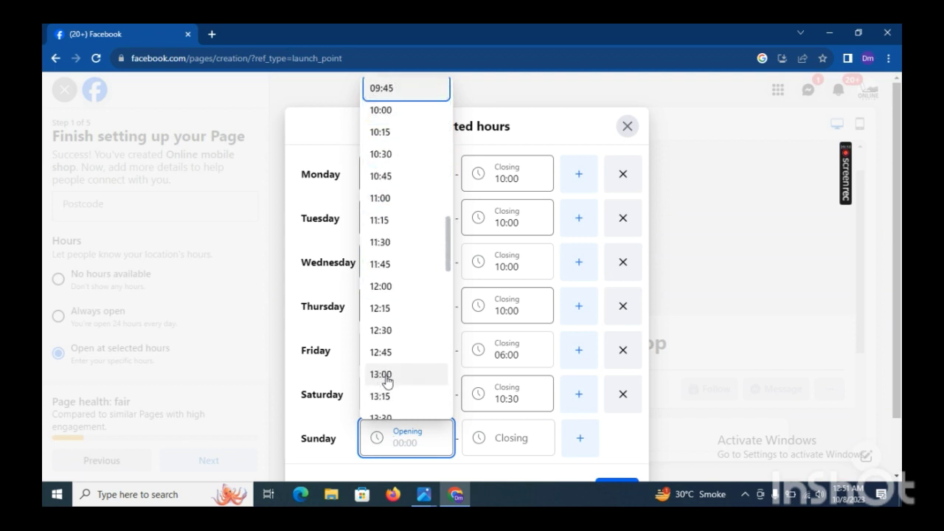
pyautogui.press('Up')
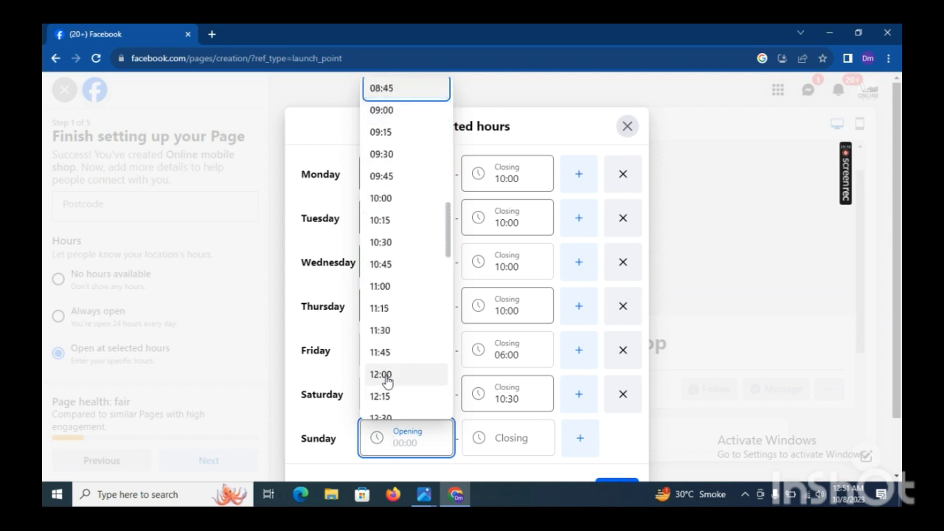
pyautogui.click(406, 110)
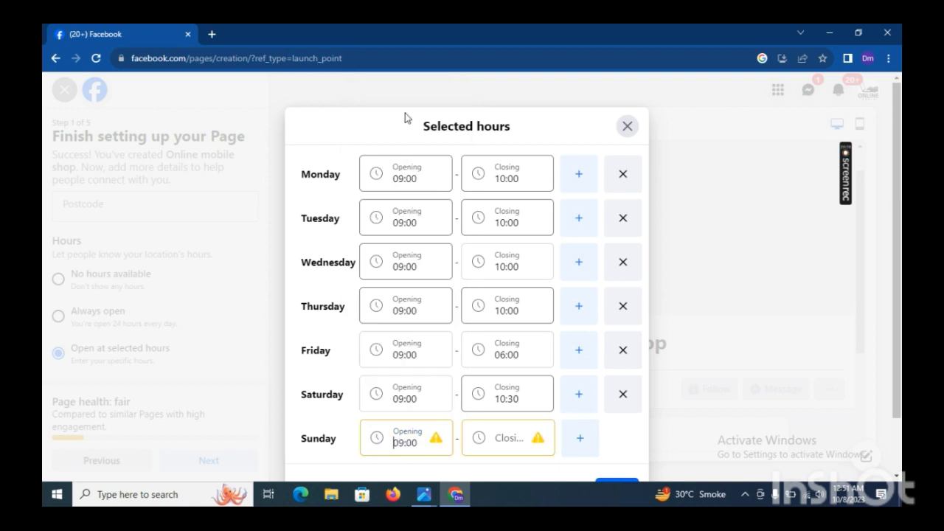
# Step: Set Sunday's closing time to 10:00
pyautogui.click(511, 436)
pyautogui.press('Down')
pyautogui.press('Down')
pyautogui.press('Down')
pyautogui.press('Down')
pyautogui.press('Down')
pyautogui.press('Down')
pyautogui.press('Down')
pyautogui.press('Down')
pyautogui.press('Down')
pyautogui.press('Down')
pyautogui.press('Down')
pyautogui.press('Down')
pyautogui.press('Down')
pyautogui.press('Down')
pyautogui.press('Down')
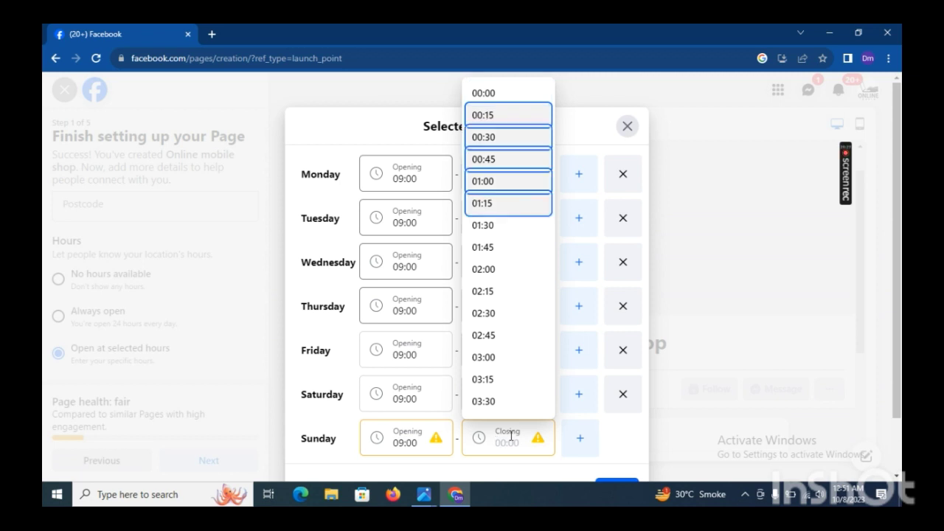
pyautogui.press('Down')
pyautogui.press('Down')
pyautogui.press('Down')
pyautogui.press('Down')
pyautogui.press('Down')
pyautogui.press('Down')
pyautogui.press('Down')
pyautogui.press('Down')
pyautogui.press('Down')
pyautogui.press('Down')
pyautogui.press('Down')
pyautogui.press('Down')
pyautogui.press('Down')
pyautogui.press('Down')
pyautogui.press('Down')
pyautogui.press('Down')
pyautogui.press('Down')
pyautogui.press('Down')
pyautogui.press('Down')
pyautogui.press('Down')
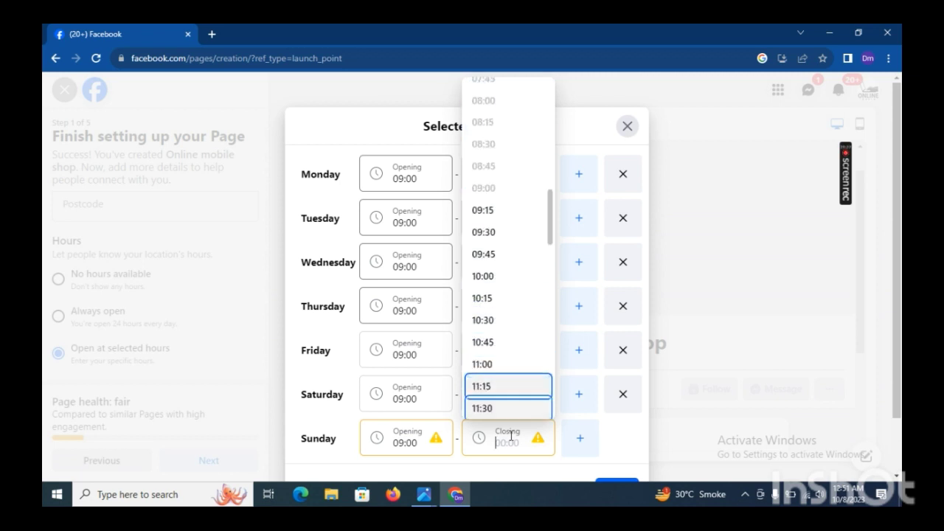
pyautogui.press('Up')
pyautogui.press('Up')
pyautogui.press('Up')
pyautogui.press('Up')
pyautogui.press('Up')
pyautogui.press('Up')
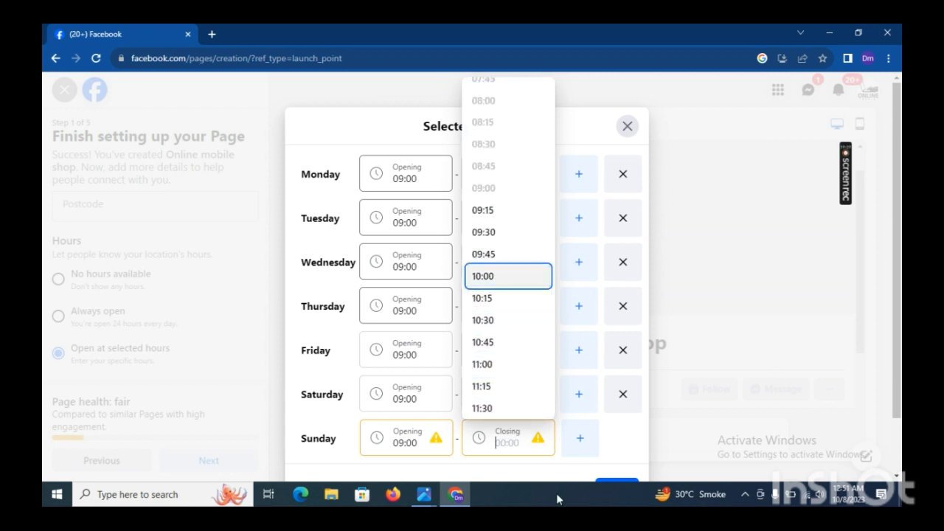
pyautogui.click(533, 277)
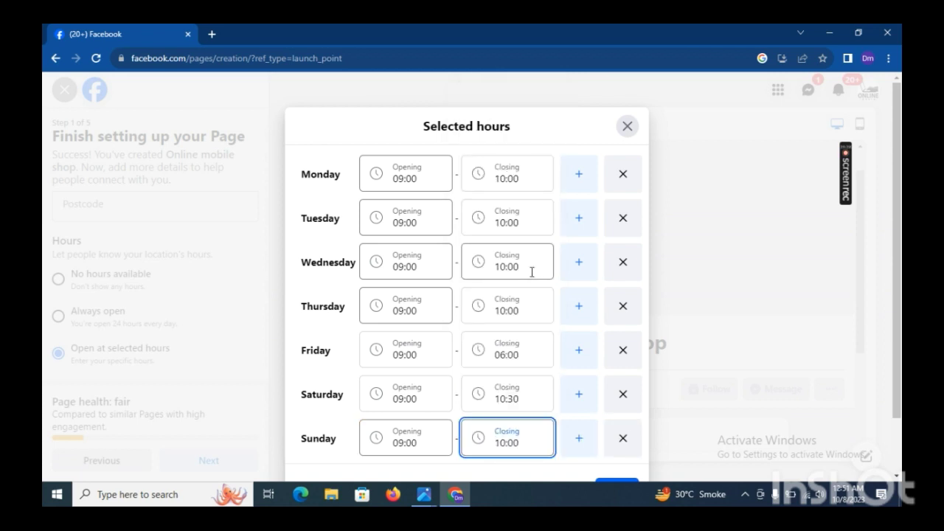